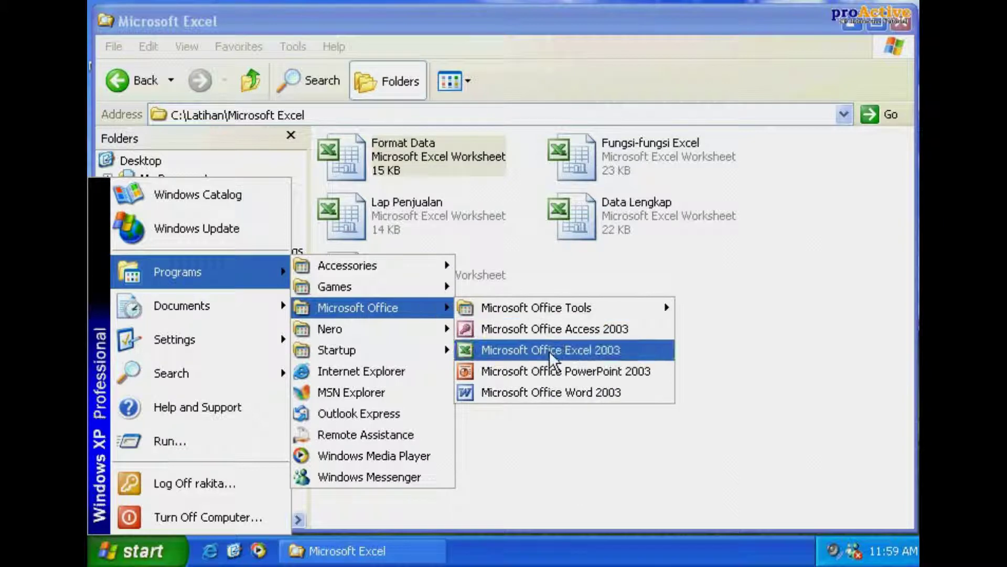
- Launch Microsoft Office Excel 2003 and close the Getting Started pane beside the blank workbook
{"action": "left_click", "coordinate": [550, 350]}
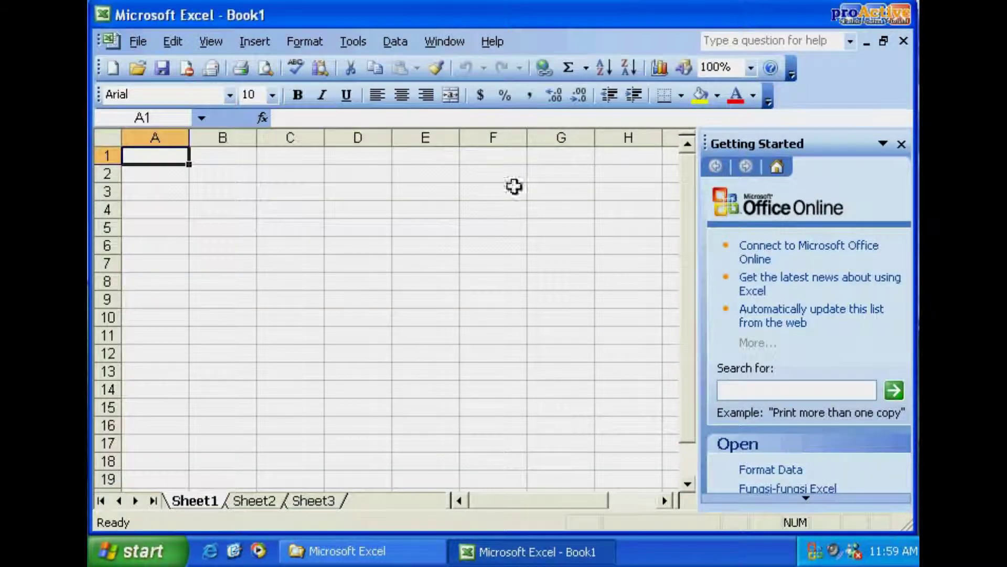
{"action": "left_click", "coordinate": [900, 147]}
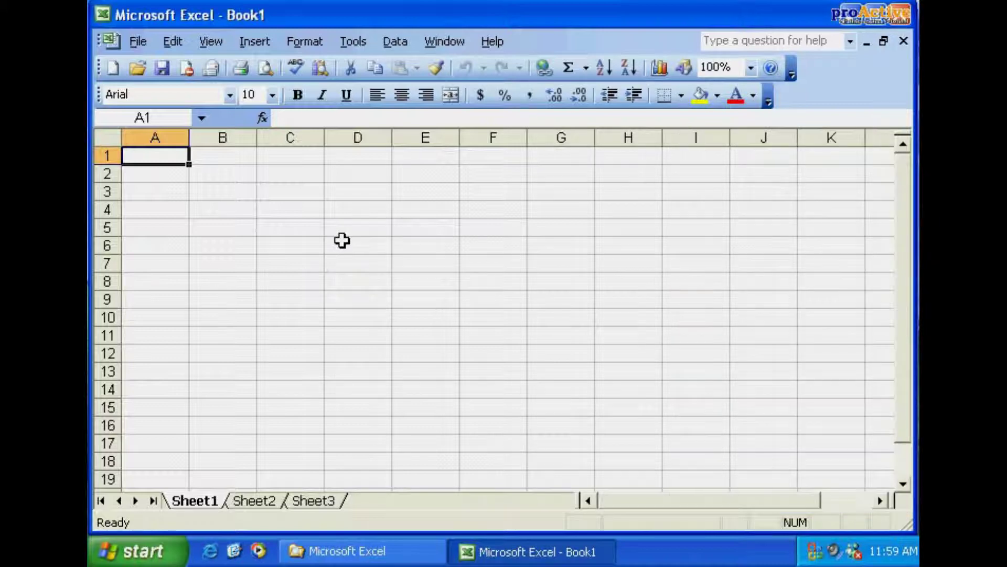
- Make A1 the active cell, move the selection one row down and one column across, and settle on B2
{"action": "left_click", "coordinate": [342, 241]}
{"action": "left_click", "coordinate": [176, 162]}
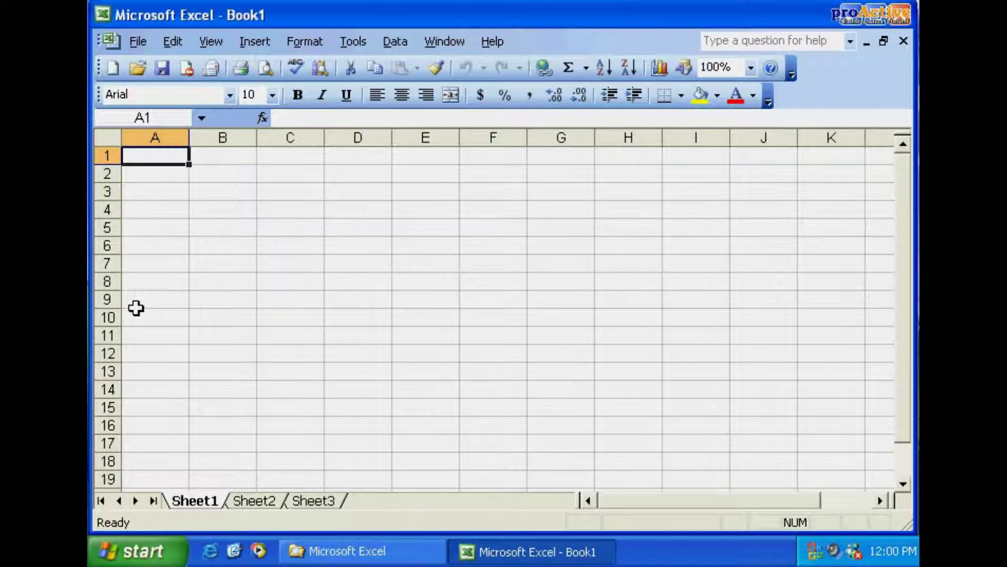
{"action": "key", "text": "Down"}
{"action": "key", "text": "Right"}
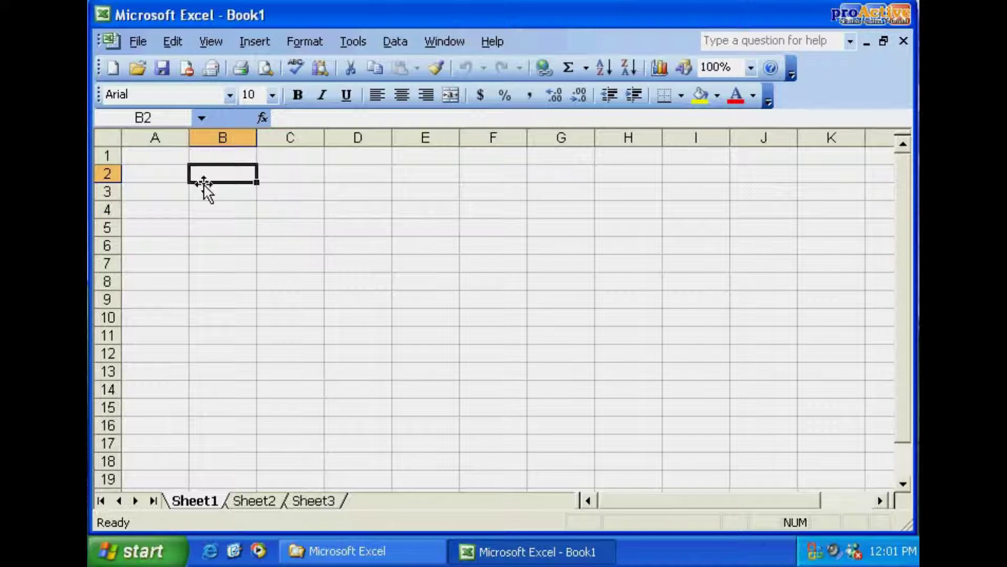
{"action": "left_click", "coordinate": [222, 192]}
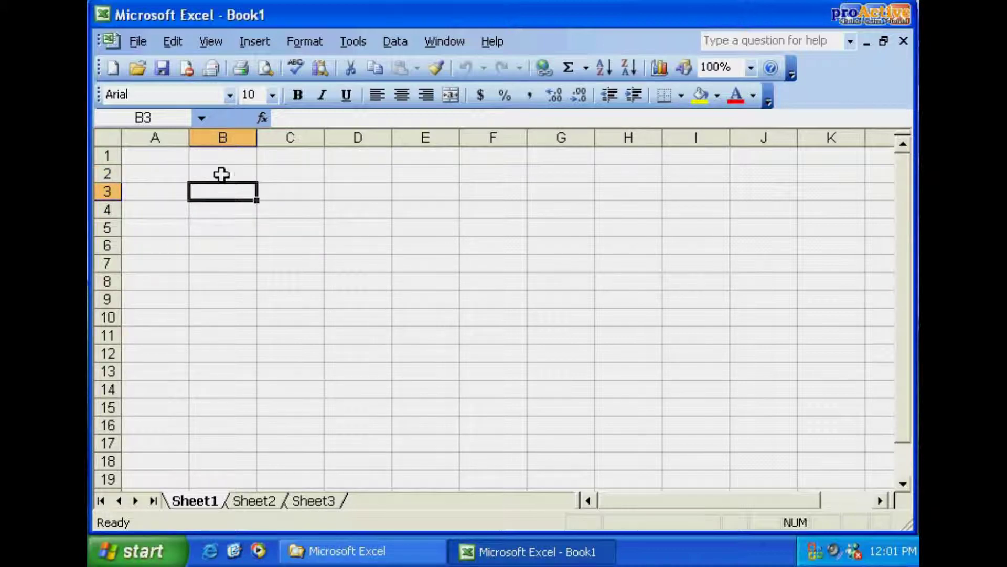
{"action": "left_click", "coordinate": [221, 174]}
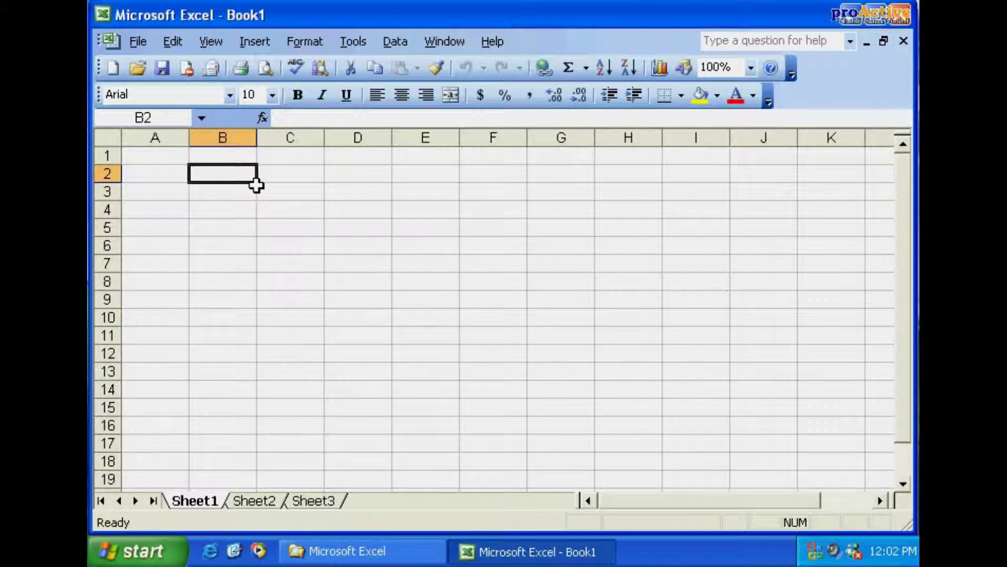
- Select various empty cells one after another between columns B and E, from row 2 to row 8, ending on E6
{"action": "left_click", "coordinate": [285, 176]}
{"action": "left_click", "coordinate": [276, 191]}
{"action": "left_click", "coordinate": [207, 205]}
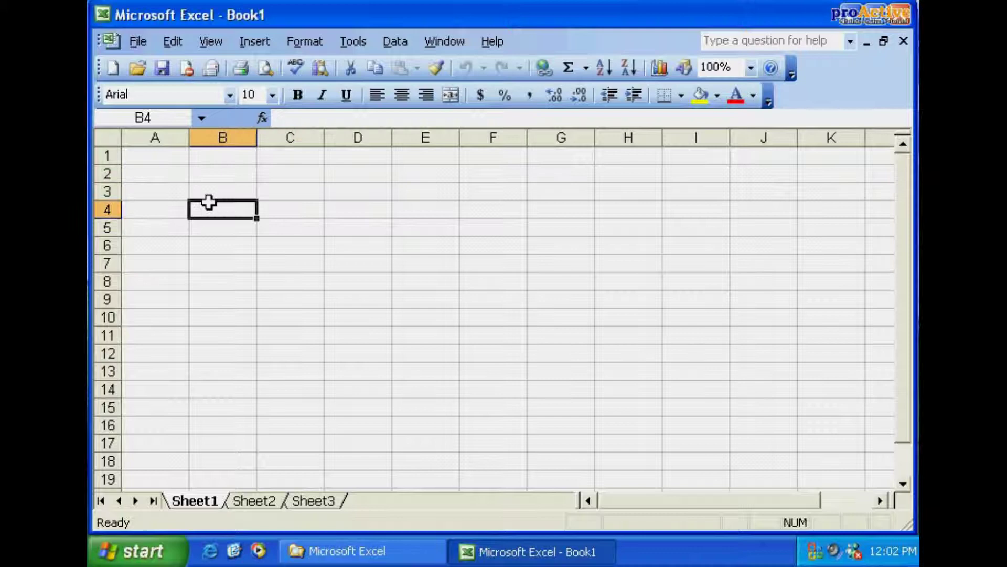
{"action": "left_click", "coordinate": [275, 210]}
{"action": "left_click", "coordinate": [293, 186]}
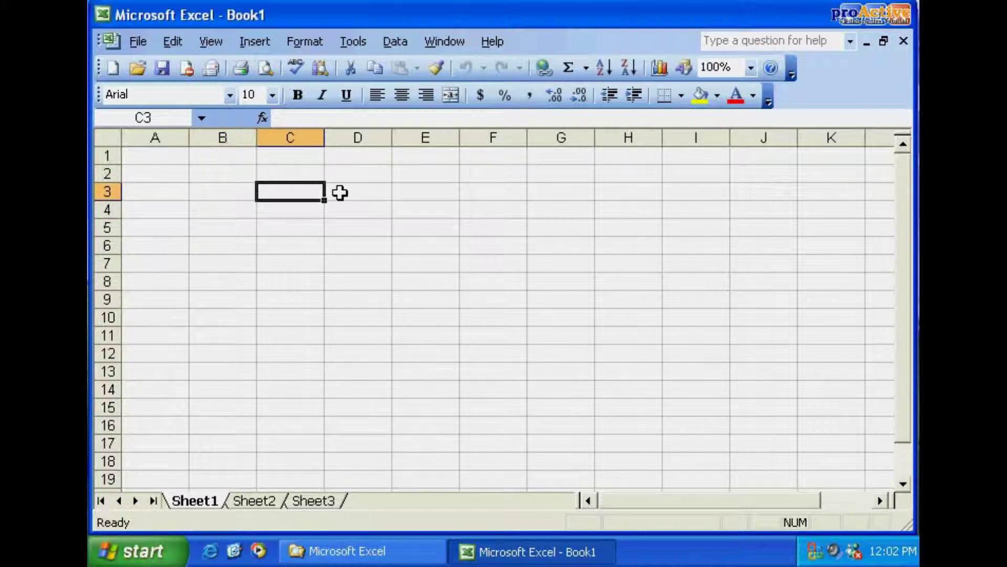
{"action": "left_click", "coordinate": [339, 210]}
{"action": "left_click", "coordinate": [340, 247]}
{"action": "left_click", "coordinate": [408, 250]}
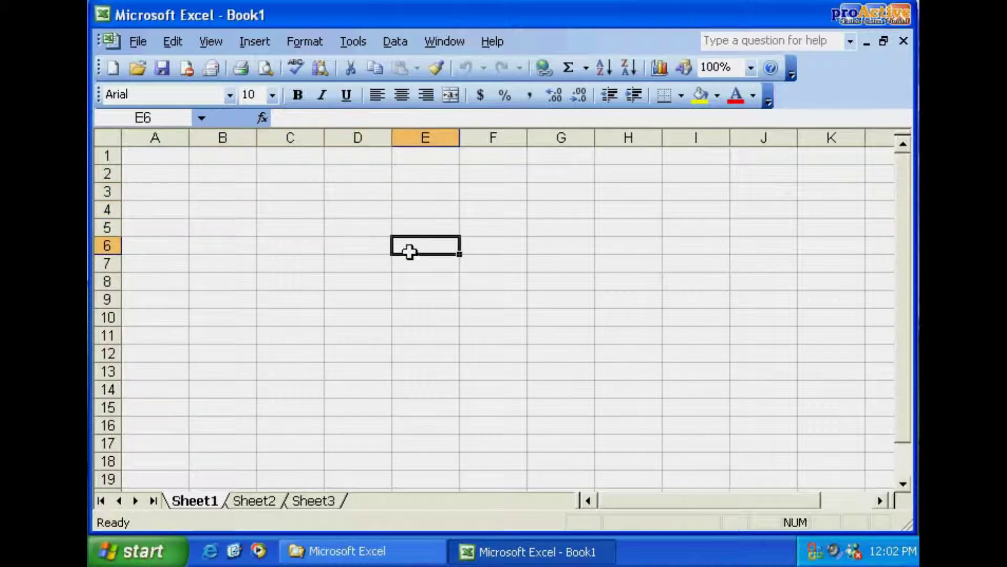
{"action": "left_click", "coordinate": [409, 275]}
{"action": "left_click", "coordinate": [409, 245]}
- Move the active cell up and down within column E, one cell at a time, ending on E6
{"action": "key", "text": "Up"}
{"action": "key", "text": "Down"}
{"action": "key", "text": "Down"}
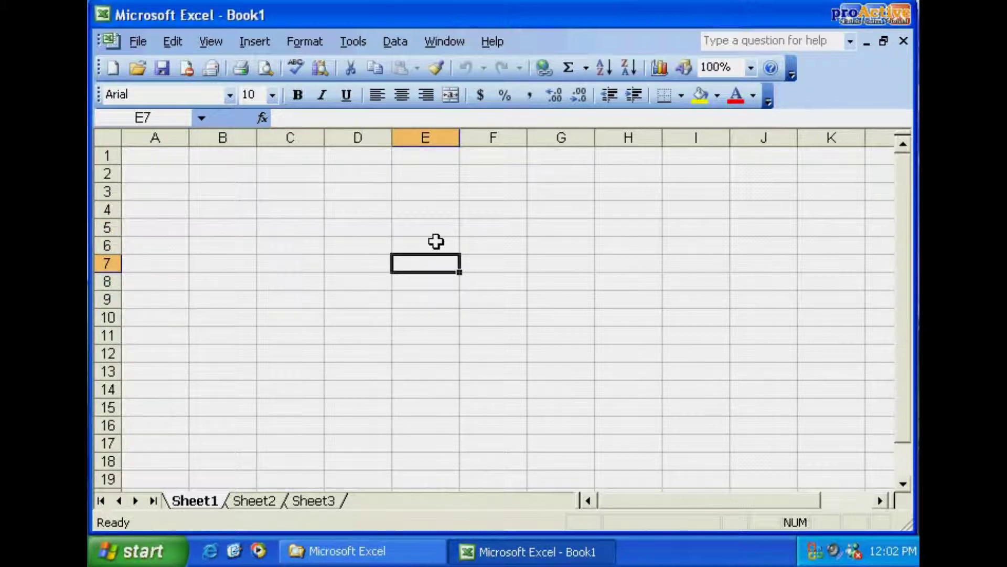
{"action": "key", "text": "Up"}
{"action": "key", "text": "Up"}
{"action": "key", "text": "Up"}
{"action": "key", "text": "Up"}
{"action": "key", "text": "Up"}
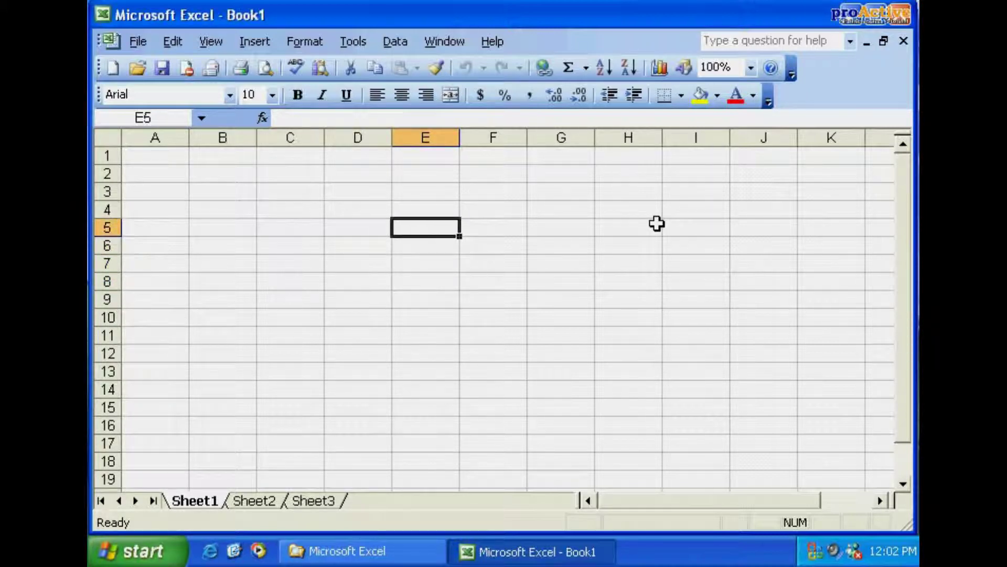
{"action": "key", "text": "Down"}
{"action": "key", "text": "Down"}
{"action": "key", "text": "Down"}
{"action": "key", "text": "Down"}
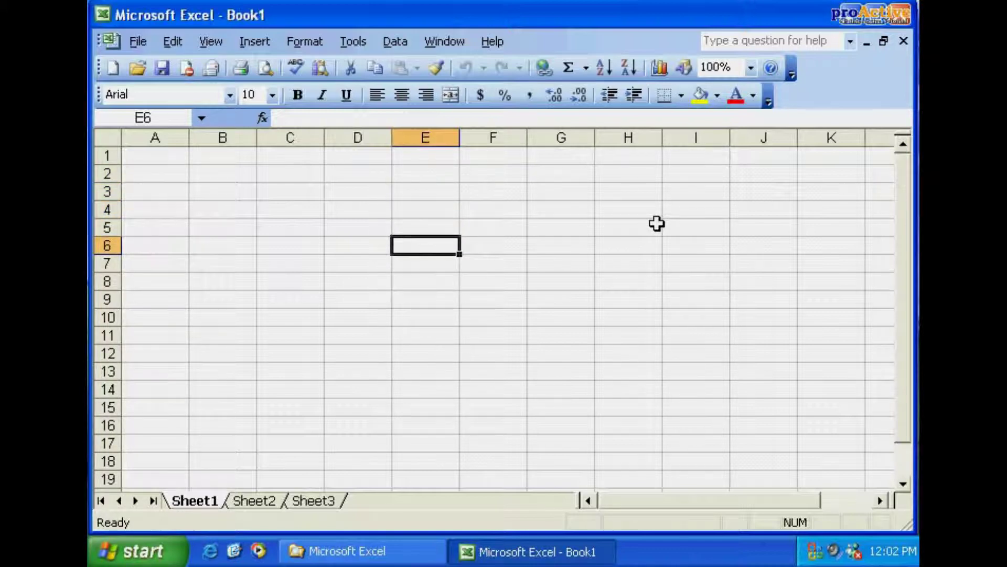
- Move the active cell along row 6 from E6 to H6 and back to D6
{"action": "key", "text": "Right"}
{"action": "key", "text": "Right"}
{"action": "key", "text": "Right"}
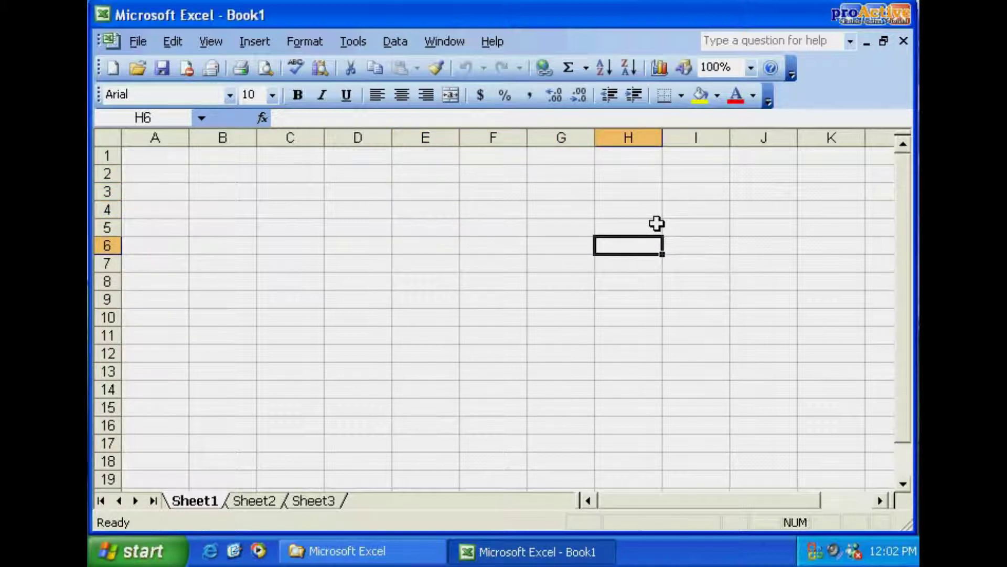
{"action": "key", "text": "Left"}
{"action": "key", "text": "Left"}
{"action": "key", "text": "Left"}
{"action": "key", "text": "Left"}
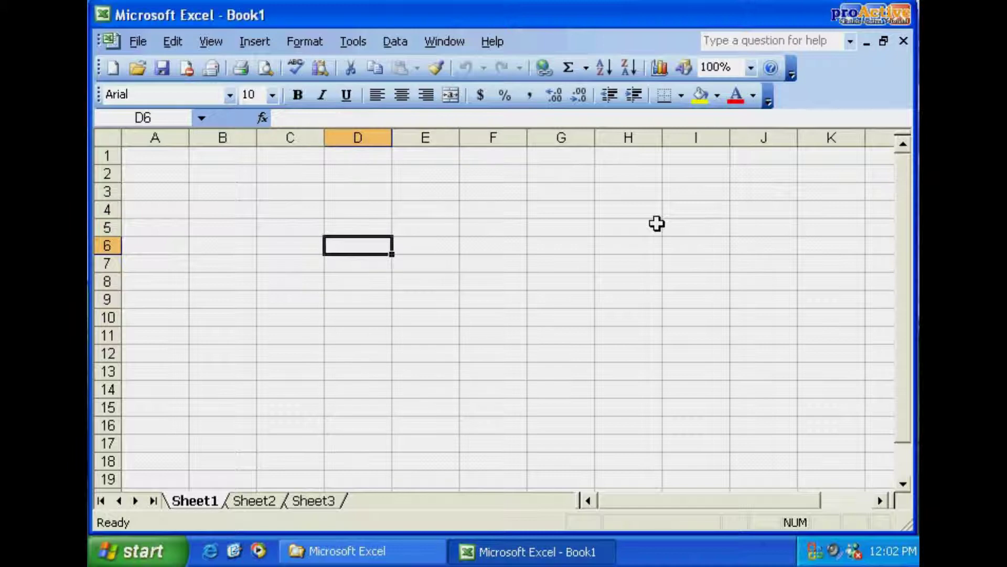
- Move the active cell step by step from D6 to B8 and then up column B to B3
{"action": "key", "text": "Down"}
{"action": "key", "text": "Down"}
{"action": "key", "text": "Left"}
{"action": "key", "text": "Left"}
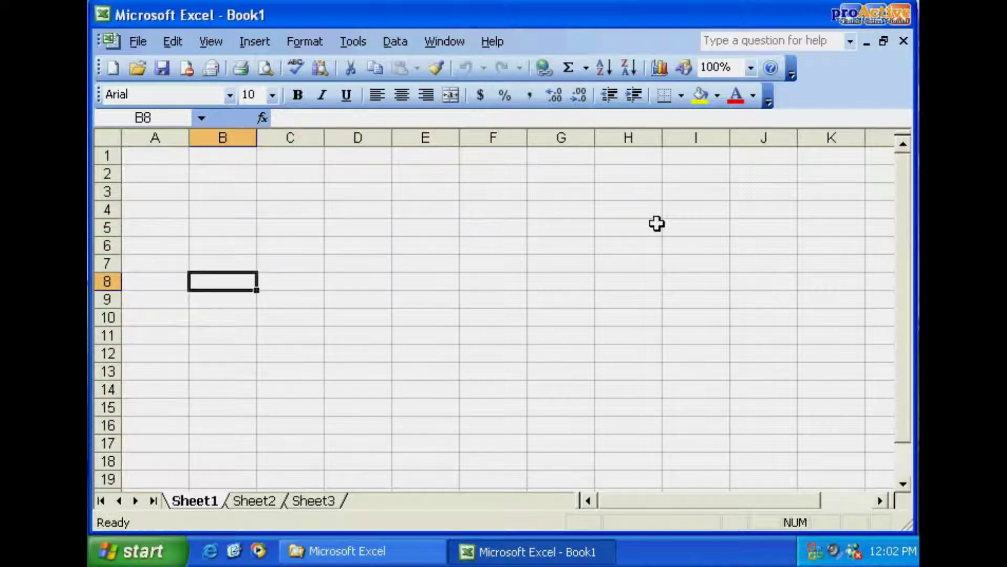
{"action": "key", "text": "Right"}
{"action": "key", "text": "Left"}
{"action": "key", "text": "Down"}
{"action": "key", "text": "Up"}
{"action": "key", "text": "Up"}
{"action": "key", "text": "Up"}
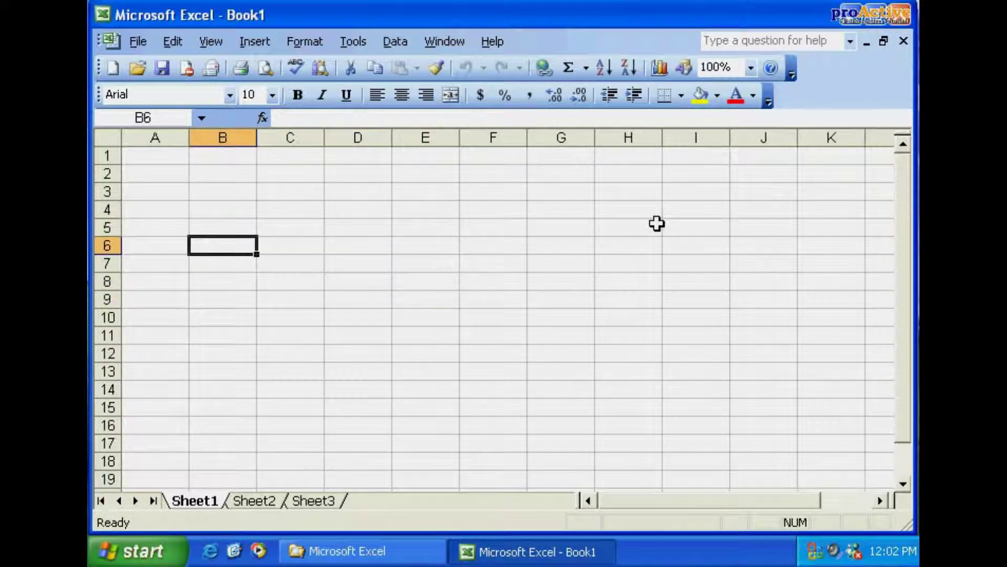
{"action": "key", "text": "Up"}
{"action": "key", "text": "Up"}
{"action": "key", "text": "Up"}
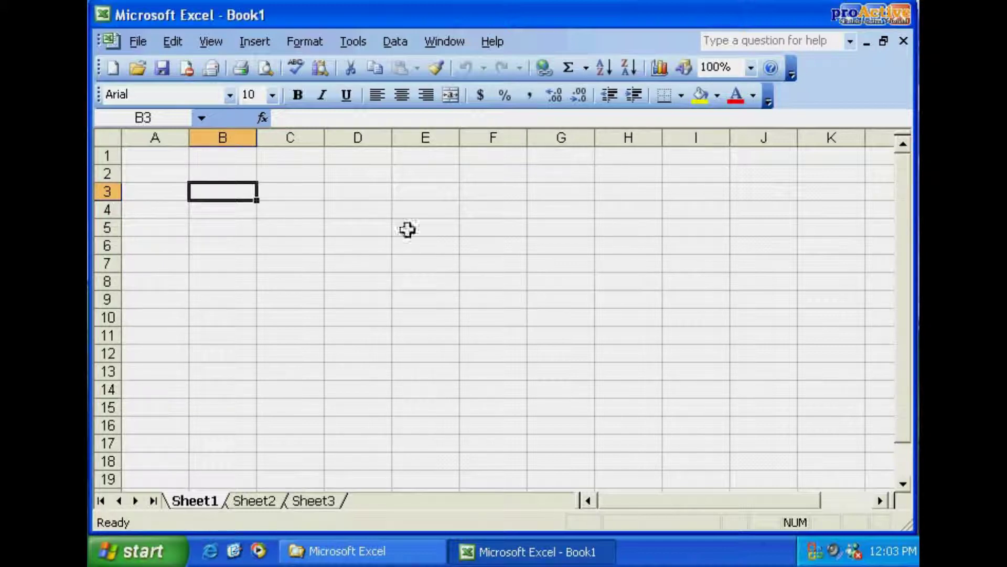
- Enter the long sample text "lsdfjd fldsflldsalfldasf ldsfldlsfasjdl fdfalsdfl asd" in cell A2
{"action": "left_click", "coordinate": [168, 175]}
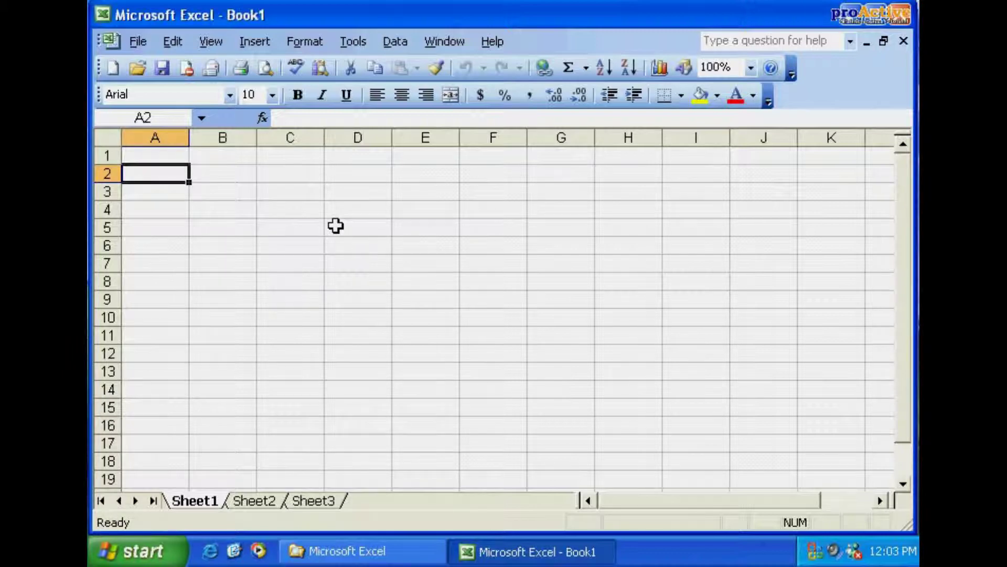
{"action": "type", "text": "lsd"}
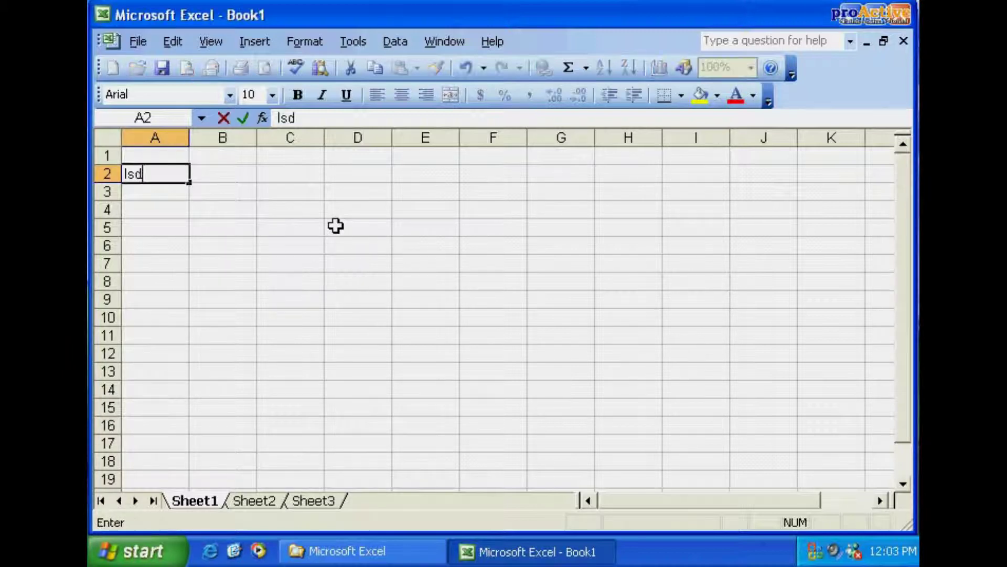
{"action": "type", "text": "fjd fldsfl"}
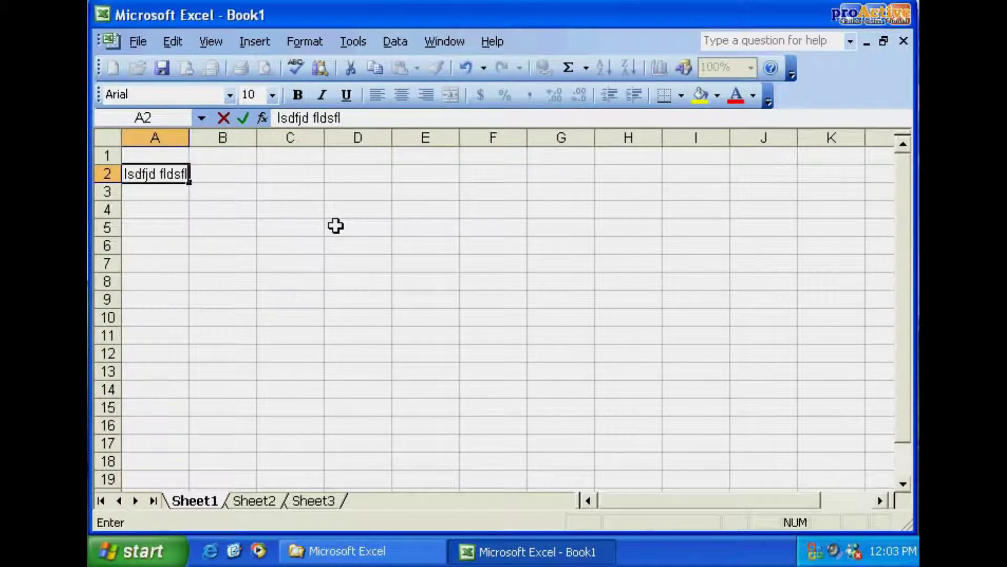
{"action": "type", "text": "ldsalfldasf ldsfl"}
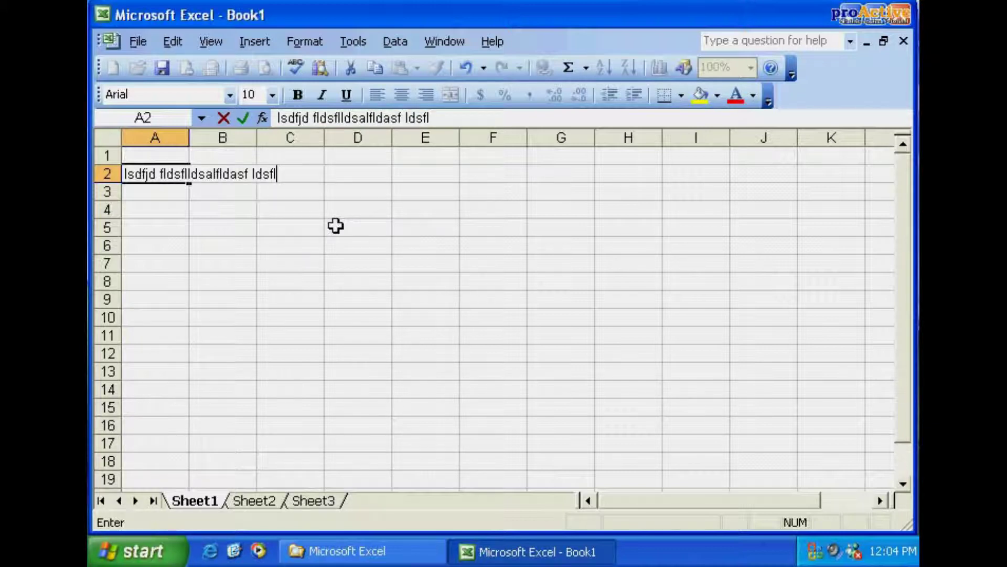
{"action": "type", "text": "dlsfasjdl fdfalsdfl asd"}
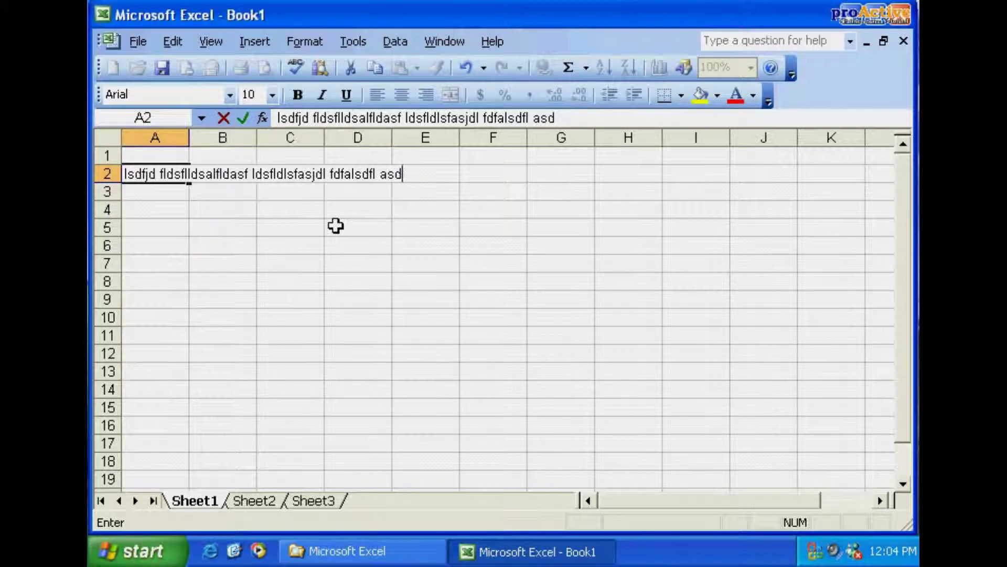
{"action": "key", "text": "Return"}
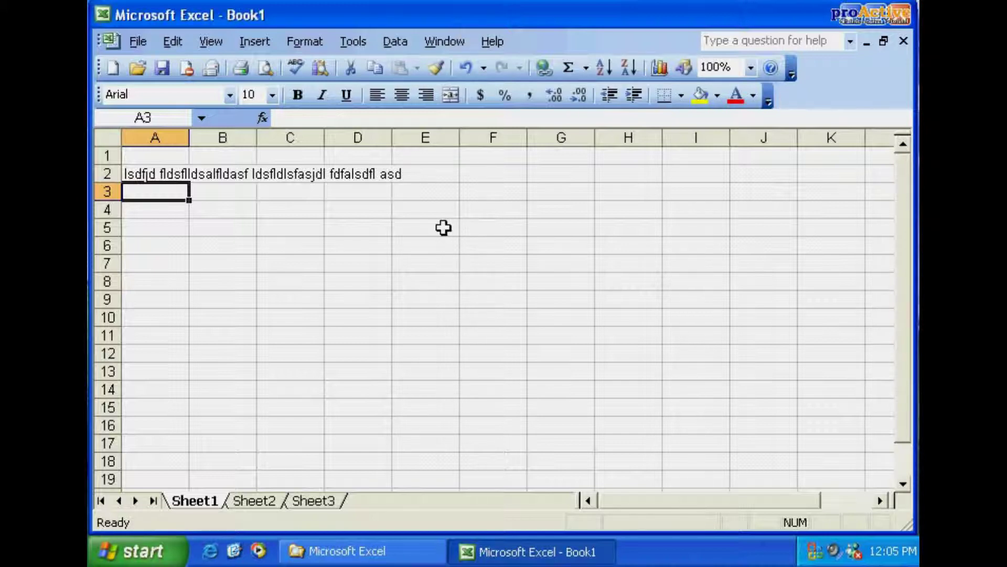
- Enter the sample text "ldsakfjsldf sdajfljasdlfjlksdajflldfjl" in cell B2
{"action": "left_click", "coordinate": [212, 173]}
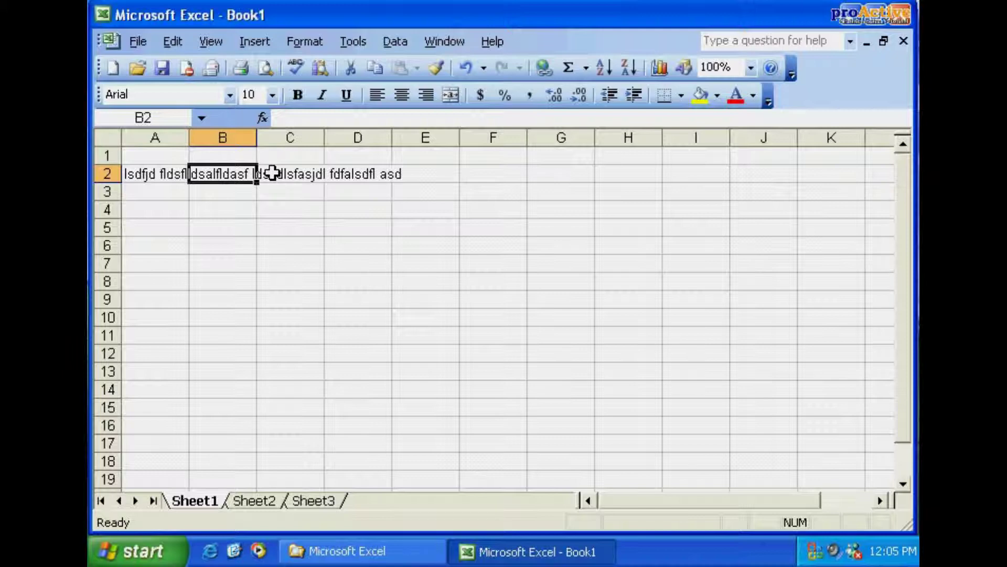
{"action": "type", "text": "ldsakfjsldf sdajfljasdlfjlksd"}
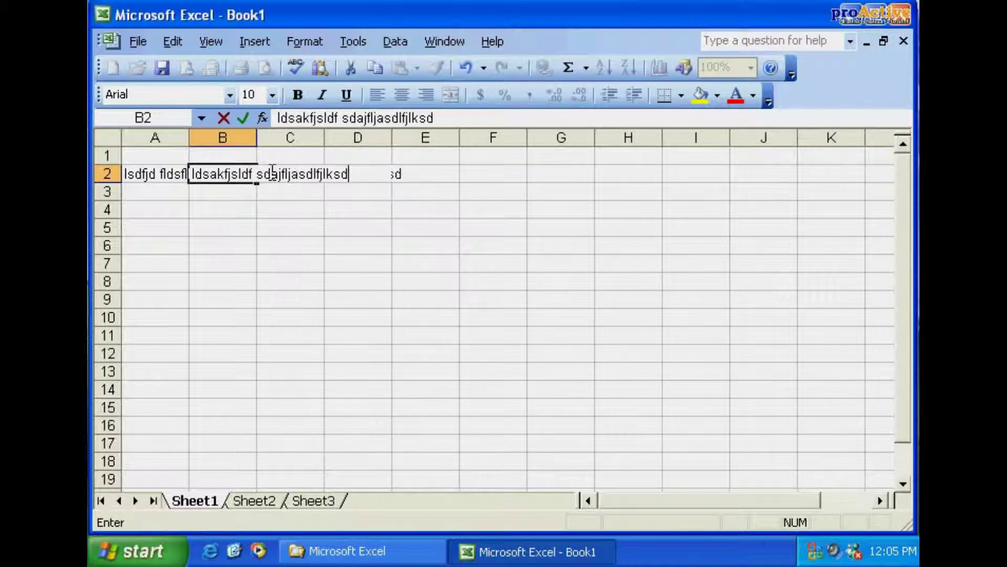
{"action": "type", "text": "ajflldfjl"}
{"action": "key", "text": "Return"}
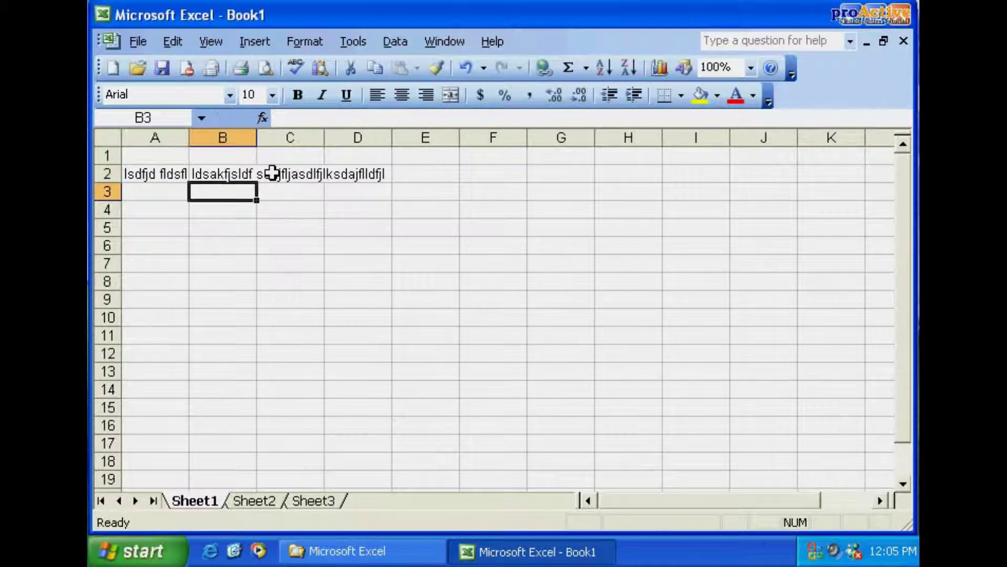
- Alternate between cells A2 and B2 to compare their full contents in the formula bar, ending on empty cell C6
{"action": "left_click", "coordinate": [219, 174]}
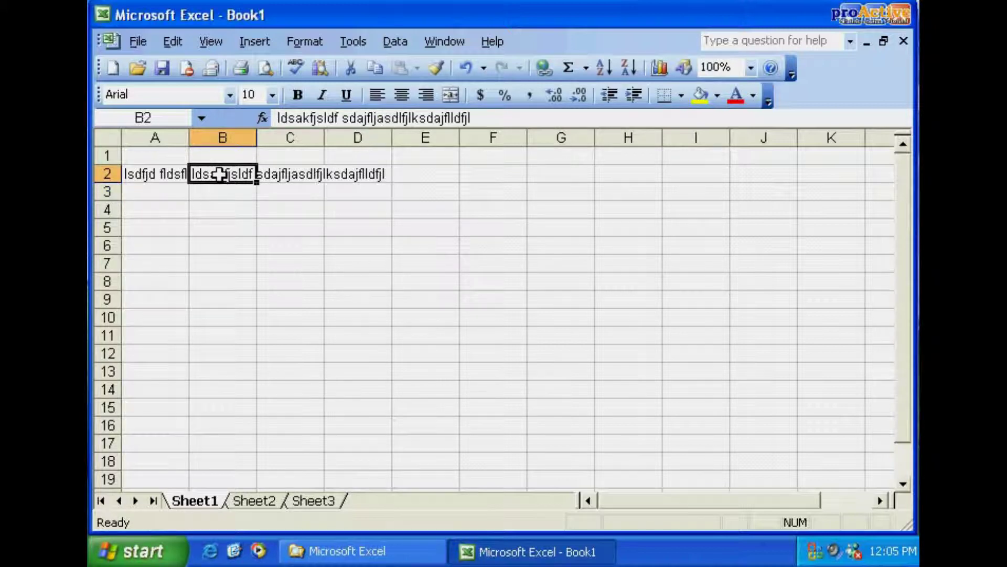
{"action": "left_click", "coordinate": [210, 212]}
{"action": "left_click", "coordinate": [209, 174]}
{"action": "left_click", "coordinate": [201, 210]}
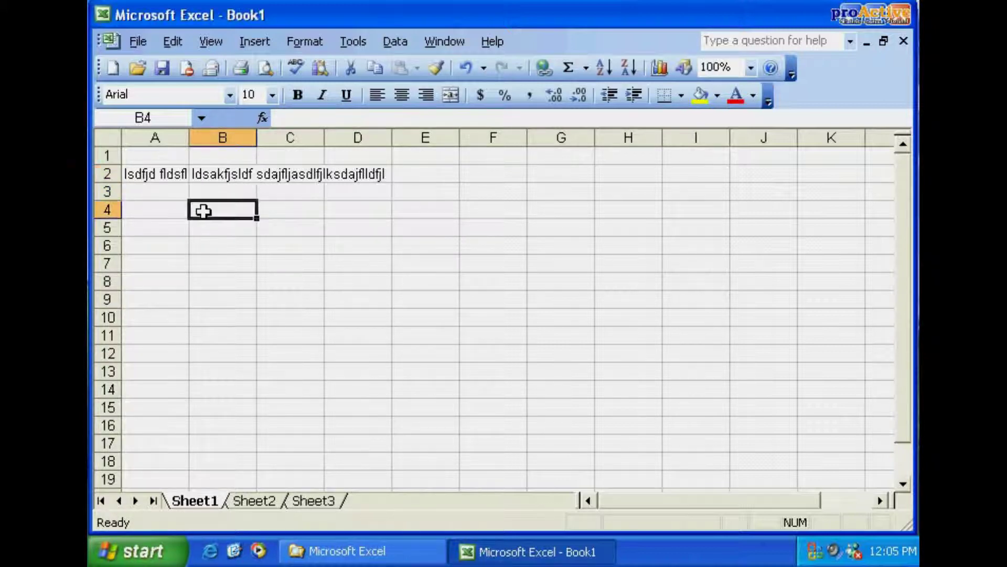
{"action": "left_click", "coordinate": [209, 172]}
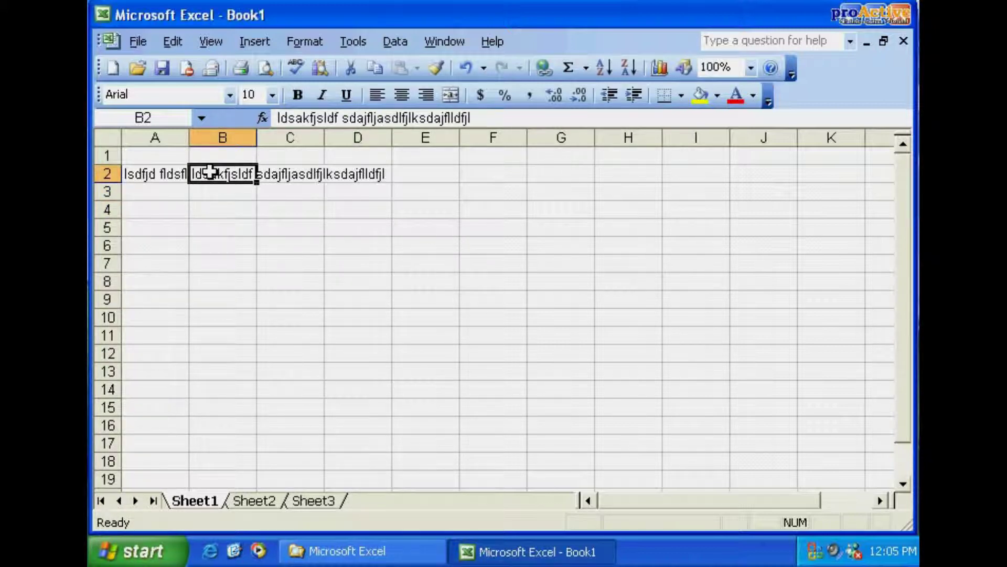
{"action": "left_click", "coordinate": [175, 173]}
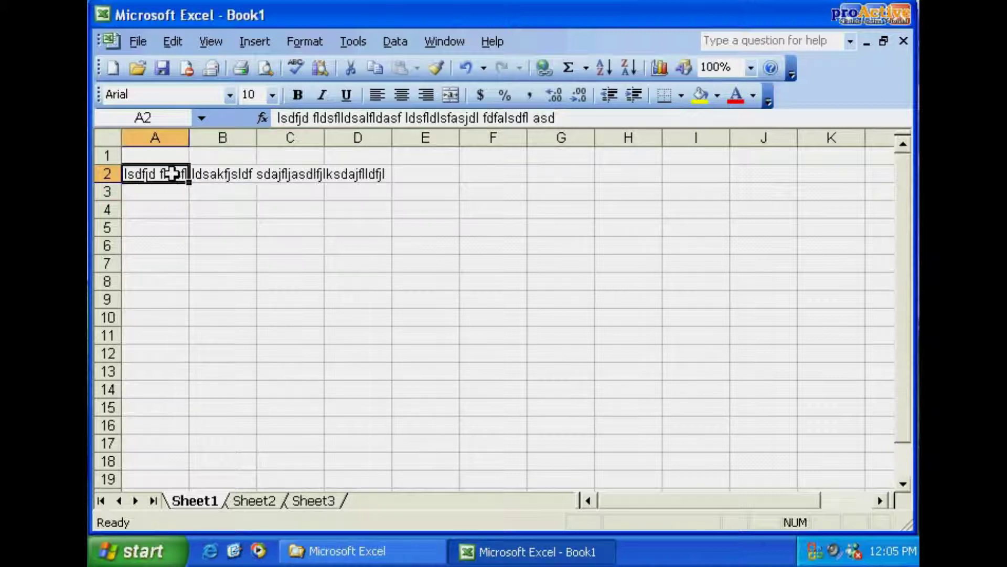
{"action": "left_click", "coordinate": [231, 175]}
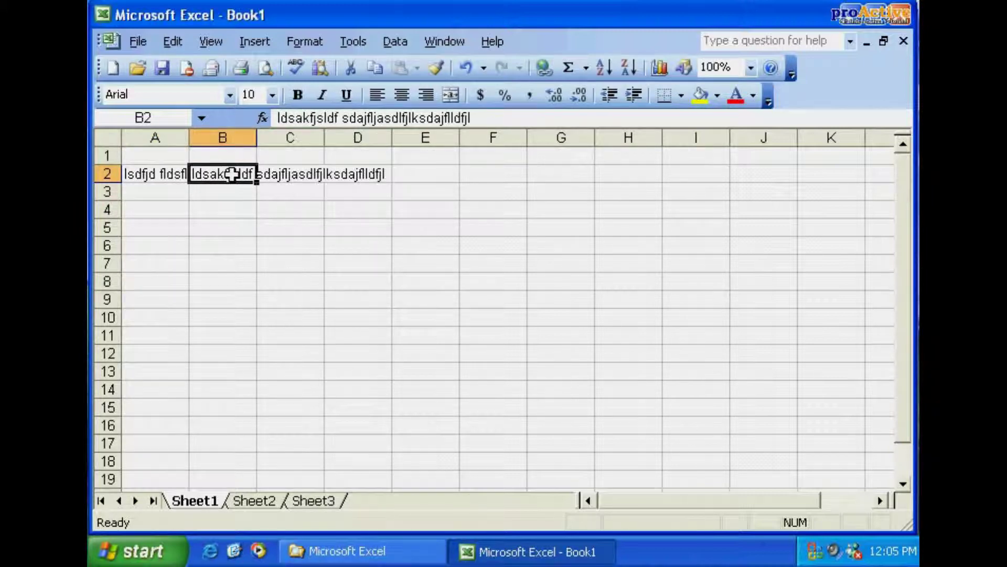
{"action": "left_click", "coordinate": [168, 174]}
{"action": "left_click", "coordinate": [212, 174]}
{"action": "left_click", "coordinate": [168, 173]}
{"action": "left_click", "coordinate": [227, 173]}
{"action": "left_click", "coordinate": [152, 173]}
{"action": "left_click", "coordinate": [228, 174]}
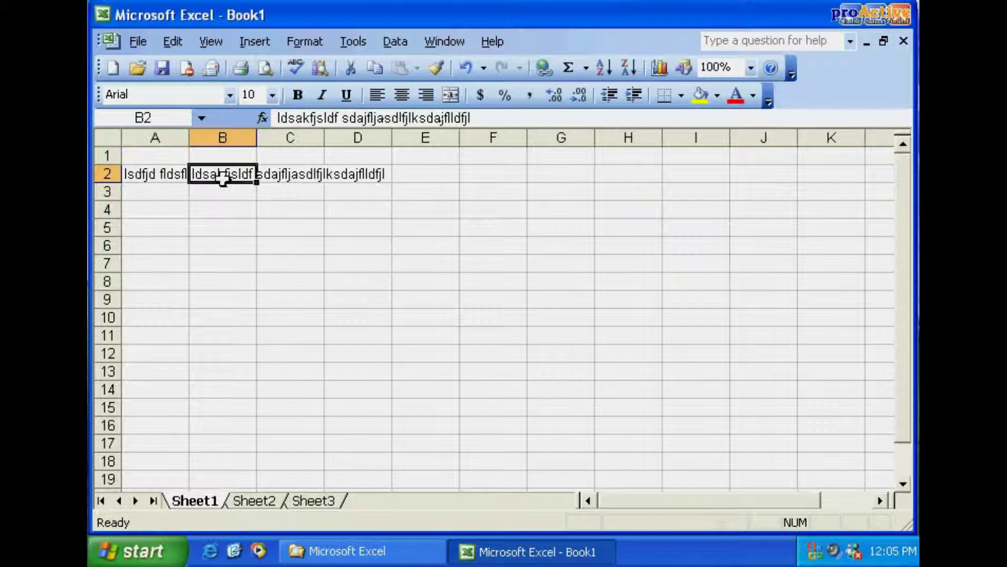
{"action": "left_click", "coordinate": [177, 174]}
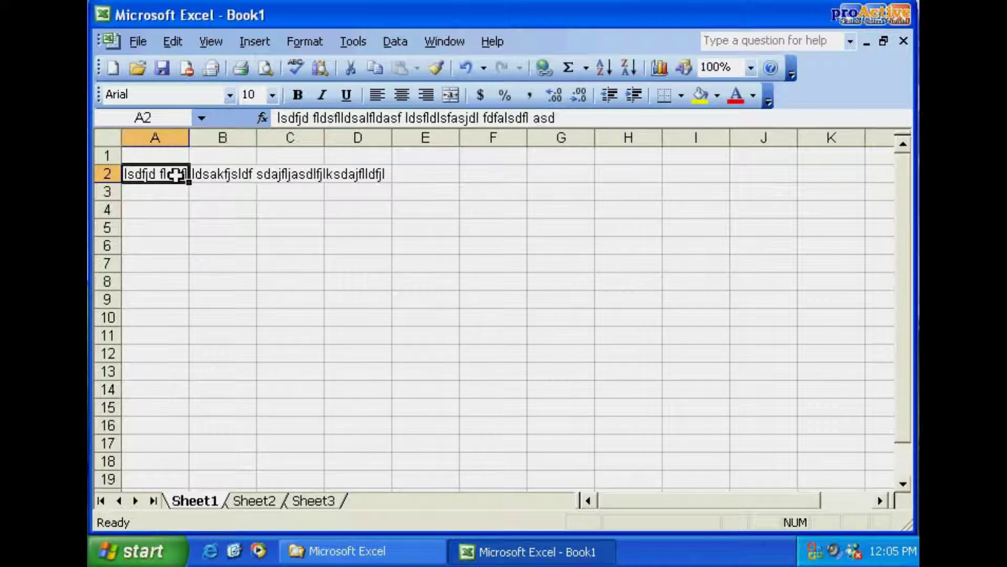
{"action": "left_click", "coordinate": [240, 175]}
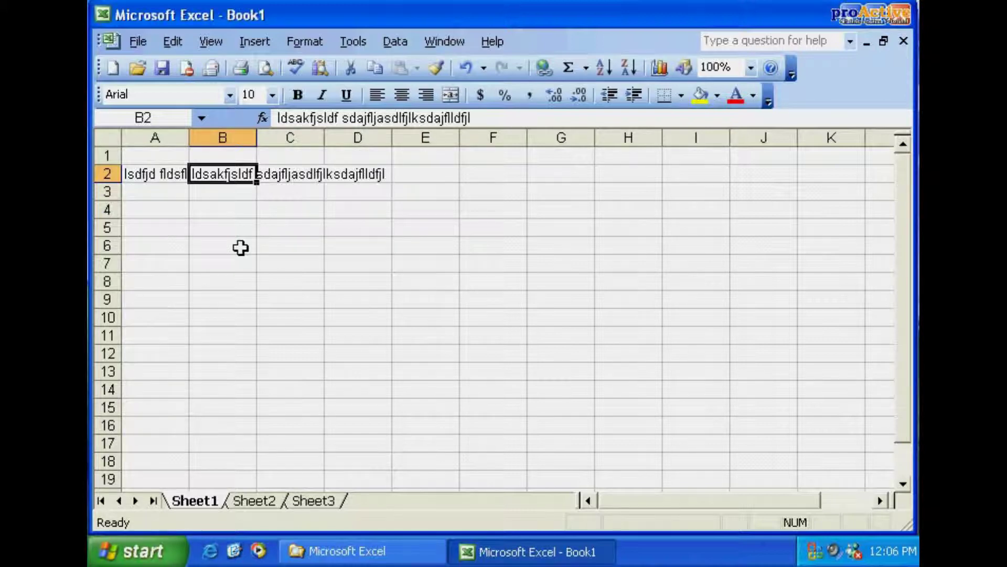
{"action": "left_click", "coordinate": [285, 242]}
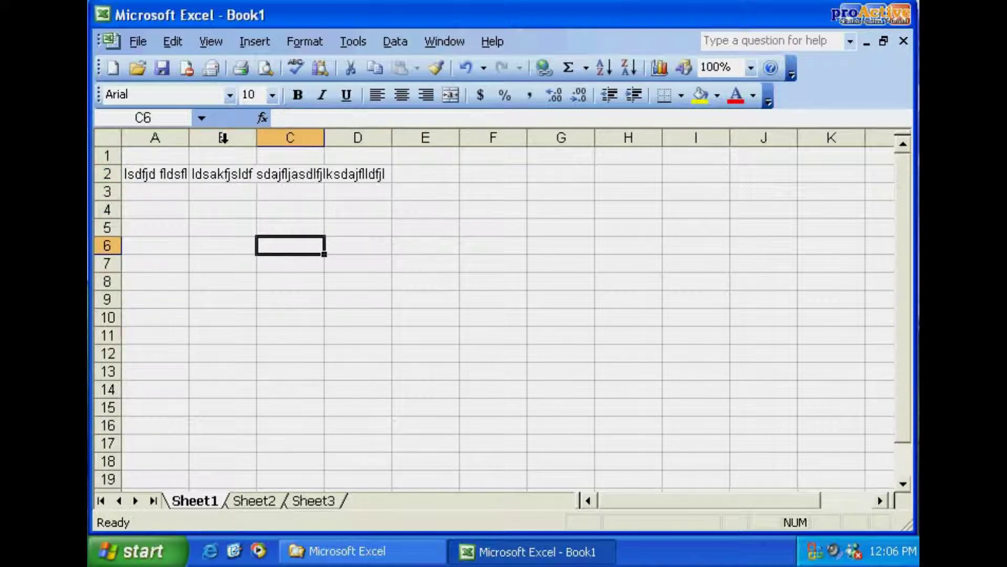
- Try to overwrite the contents of cell B2 with "dsafsd"
{"action": "left_click", "coordinate": [230, 171]}
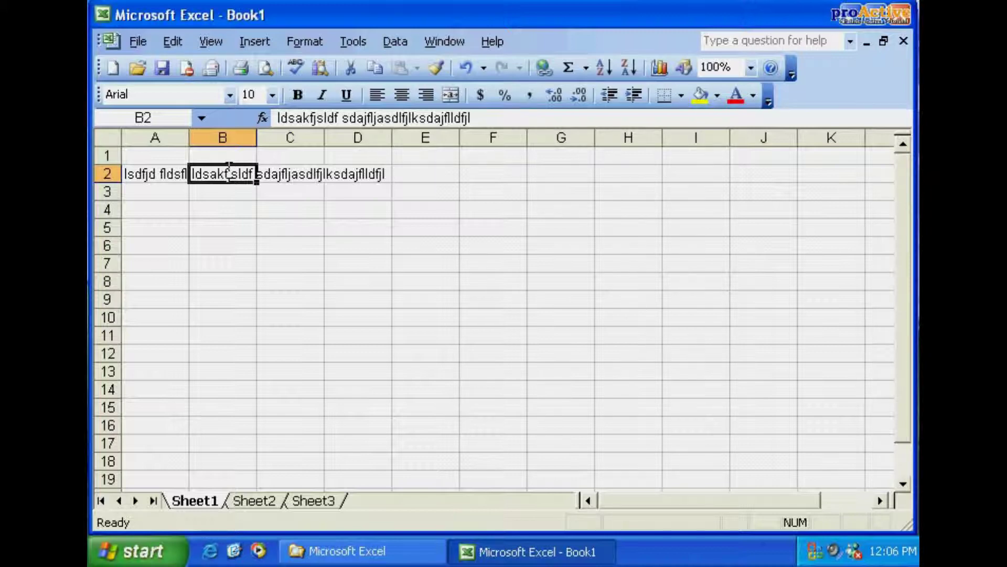
{"action": "type", "text": "dsafsd"}
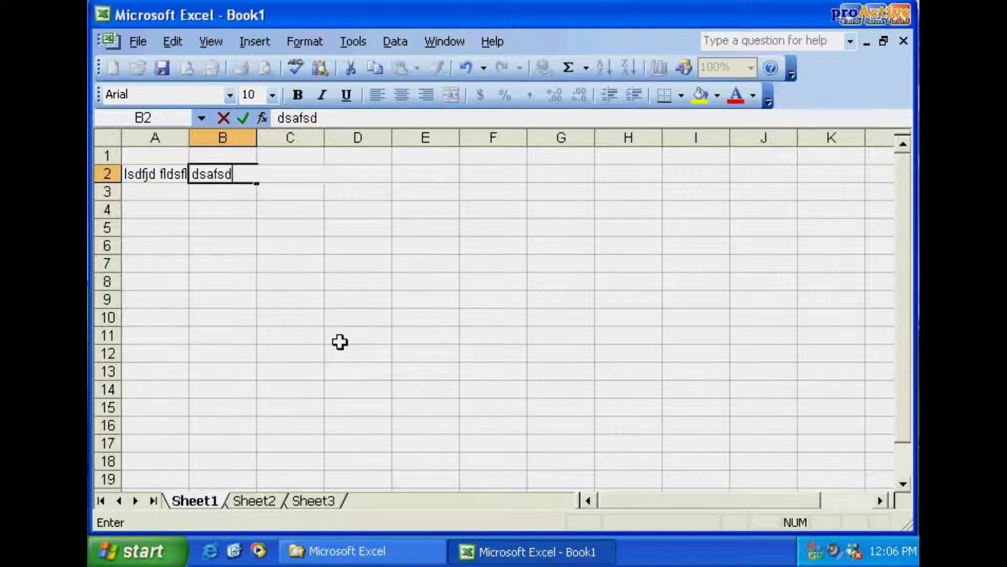
{"action": "key", "text": "Escape"}
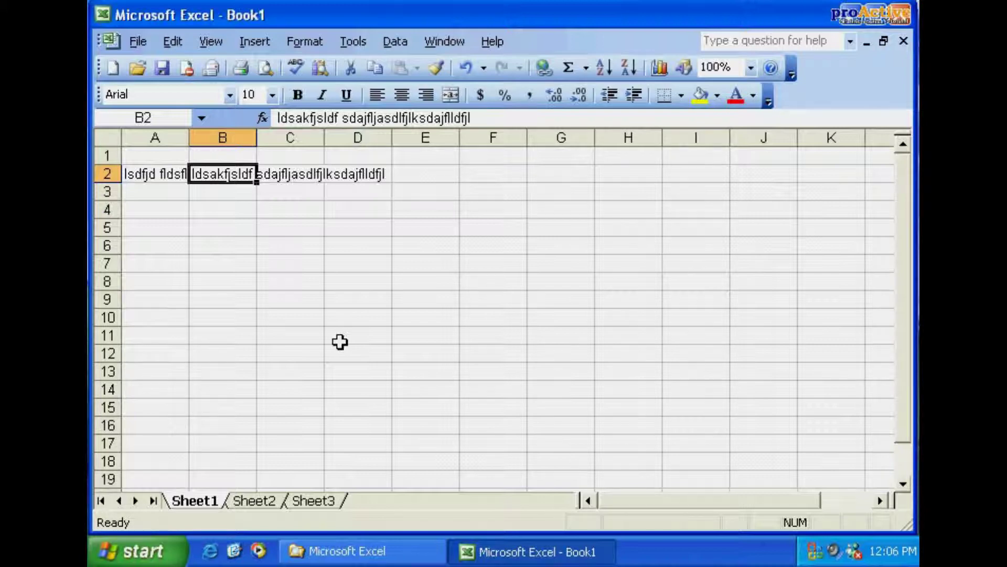
- Edit the end of the existing text in cell B2 so it reads "ldsakfjsldf sdajflja dfaskl asal"
{"action": "left_click", "coordinate": [229, 222]}
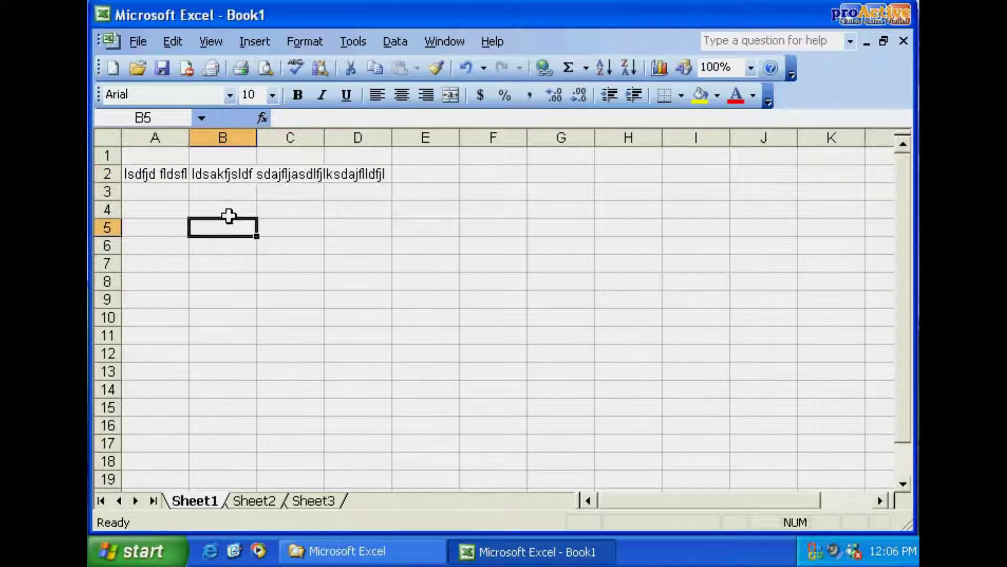
{"action": "left_click", "coordinate": [232, 172]}
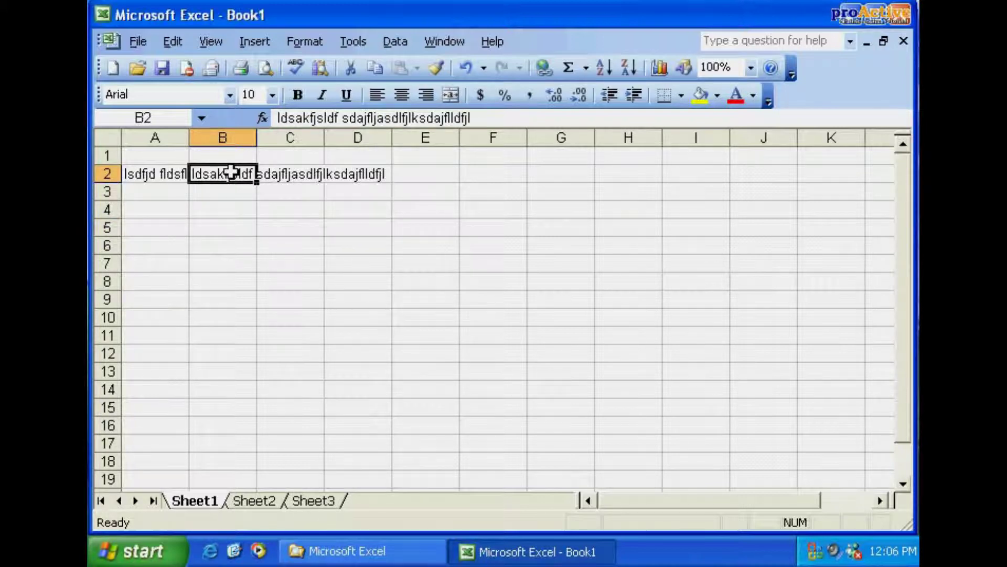
{"action": "left_click", "coordinate": [486, 117]}
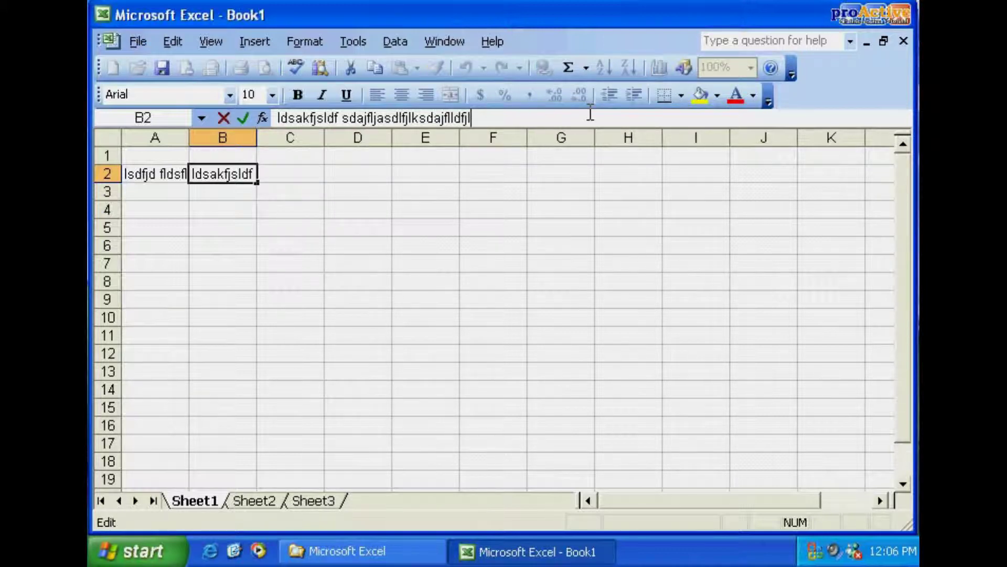
{"action": "key", "text": "BackSpace"}
{"action": "key", "text": "BackSpace"}
{"action": "key", "text": "BackSpace"}
{"action": "key", "text": "BackSpace"}
{"action": "key", "text": "BackSpace"}
{"action": "key", "text": "BackSpace"}
{"action": "key", "text": "BackSpace"}
{"action": "key", "text": "BackSpace"}
{"action": "key", "text": "BackSpace"}
{"action": "key", "text": "BackSpace"}
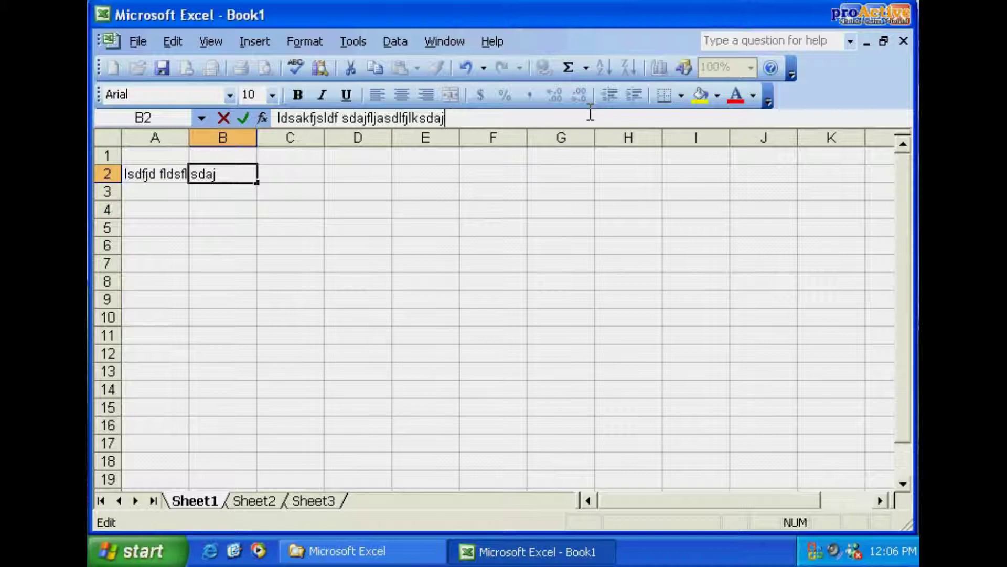
{"action": "key", "text": "BackSpace"}
{"action": "key", "text": "BackSpace"}
{"action": "key", "text": "BackSpace"}
{"action": "key", "text": "BackSpace"}
{"action": "key", "text": "BackSpace"}
{"action": "key", "text": "BackSpace"}
{"action": "key", "text": "BackSpace"}
{"action": "key", "text": "BackSpace"}
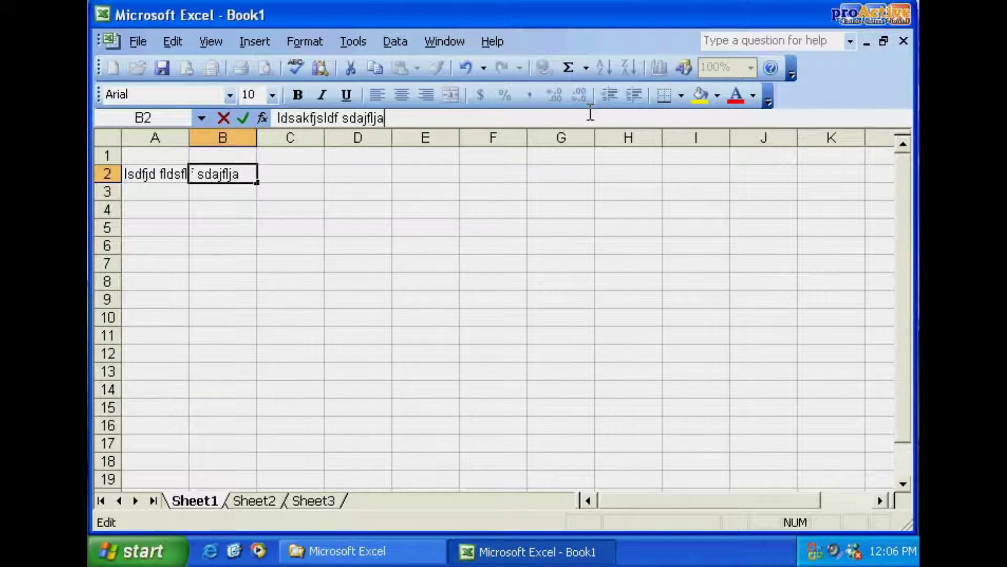
{"action": "type", "text": "dfaskl asal"}
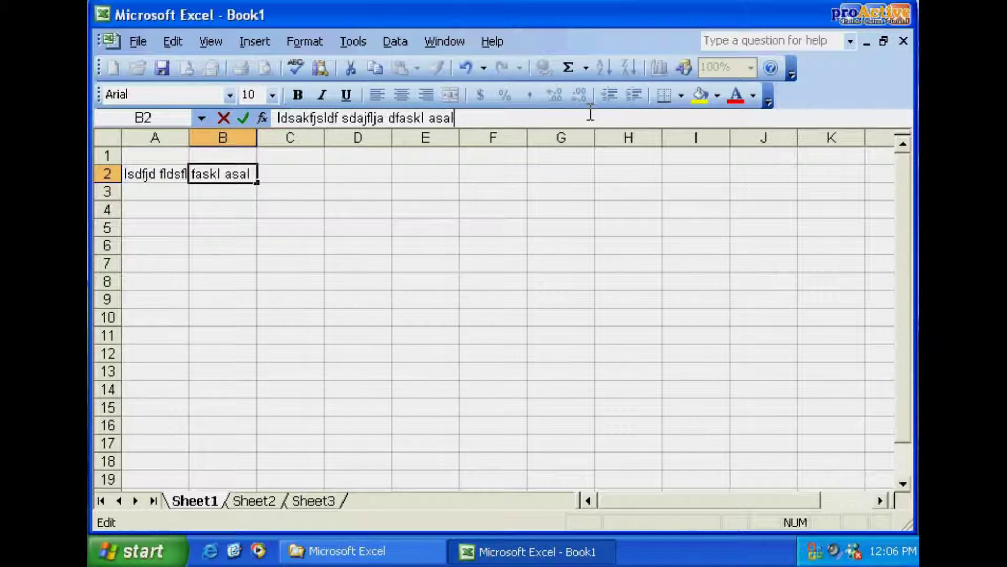
{"action": "key", "text": "Return"}
- Shorten the text in cell A2 to "lsdfjd fld" by deleting characters from its end
{"action": "left_click", "coordinate": [155, 177]}
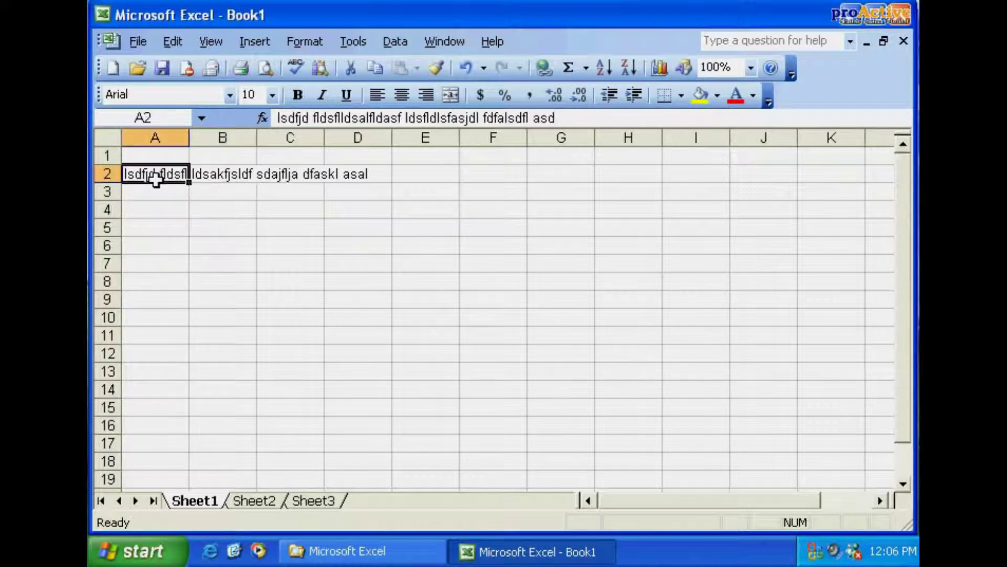
{"action": "left_click", "coordinate": [570, 114]}
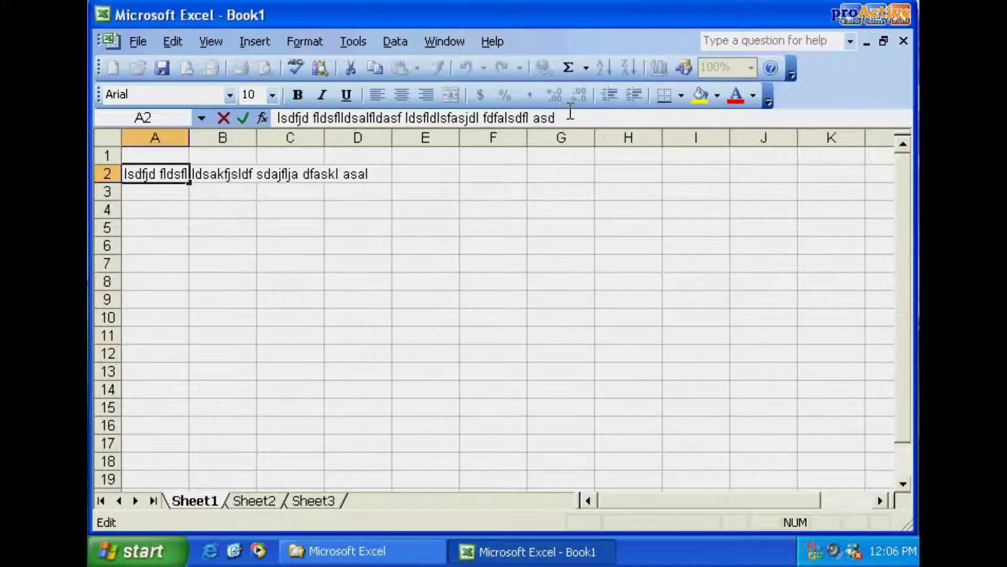
{"action": "key", "text": "BackSpace"}
{"action": "key", "text": "BackSpace"}
{"action": "key", "text": "BackSpace"}
{"action": "key", "text": "BackSpace"}
{"action": "key", "text": "BackSpace"}
{"action": "key", "text": "BackSpace"}
{"action": "key", "text": "BackSpace"}
{"action": "key", "text": "BackSpace"}
{"action": "key", "text": "BackSpace"}
{"action": "key", "text": "BackSpace"}
{"action": "key", "text": "BackSpace"}
{"action": "key", "text": "BackSpace"}
{"action": "key", "text": "BackSpace"}
{"action": "key", "text": "BackSpace"}
{"action": "key", "text": "BackSpace"}
{"action": "key", "text": "BackSpace"}
{"action": "key", "text": "BackSpace"}
{"action": "key", "text": "BackSpace"}
{"action": "key", "text": "BackSpace"}
{"action": "key", "text": "BackSpace"}
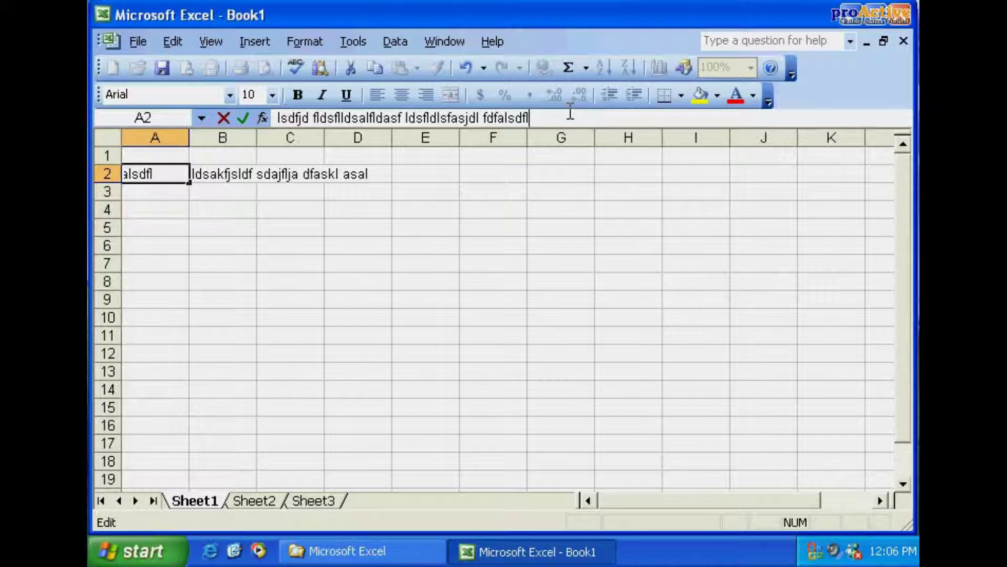
{"action": "key", "text": "BackSpace"}
{"action": "key", "text": "BackSpace"}
{"action": "key", "text": "BackSpace"}
{"action": "key", "text": "BackSpace"}
{"action": "key", "text": "BackSpace"}
{"action": "key", "text": "BackSpace"}
{"action": "key", "text": "BackSpace"}
{"action": "key", "text": "BackSpace"}
{"action": "key", "text": "BackSpace"}
{"action": "key", "text": "BackSpace"}
{"action": "key", "text": "BackSpace"}
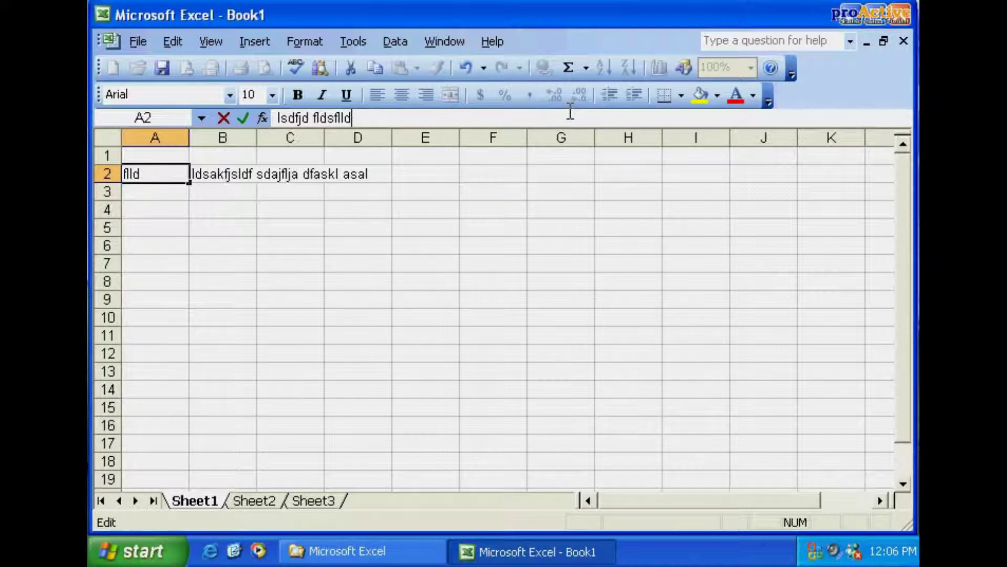
{"action": "key", "text": "Return"}
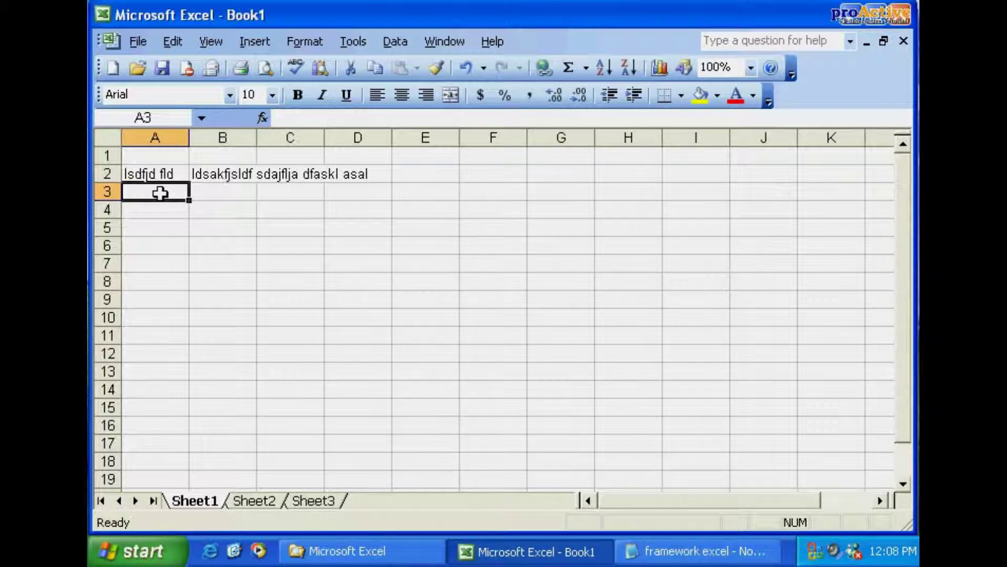
- Enter the sample text "dafsdfljasd" in cell A3 and "ldaskfdslfj" in cell B3
{"action": "type", "text": "dafsdfljasd"}
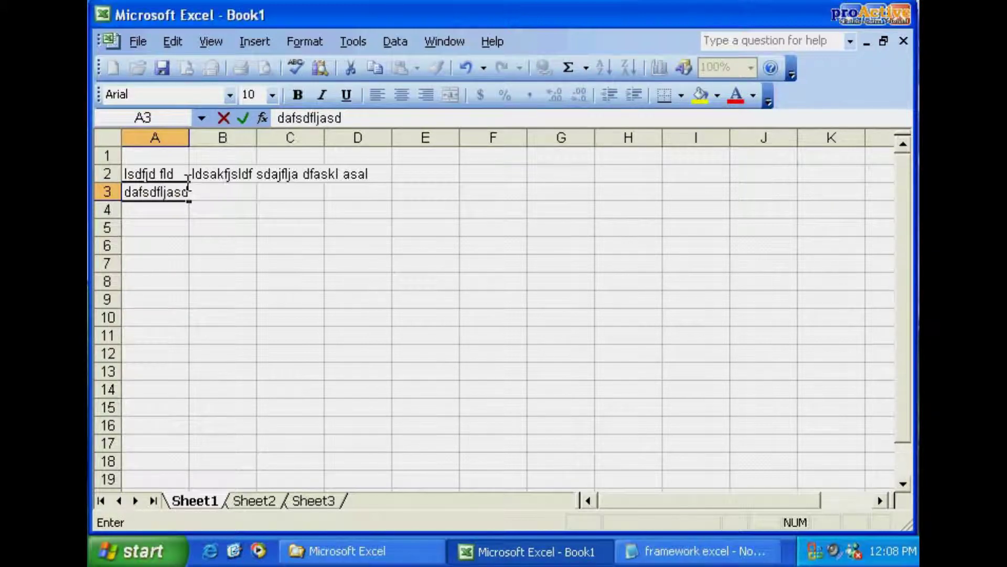
{"action": "key", "text": "Return"}
{"action": "key", "text": "Up"}
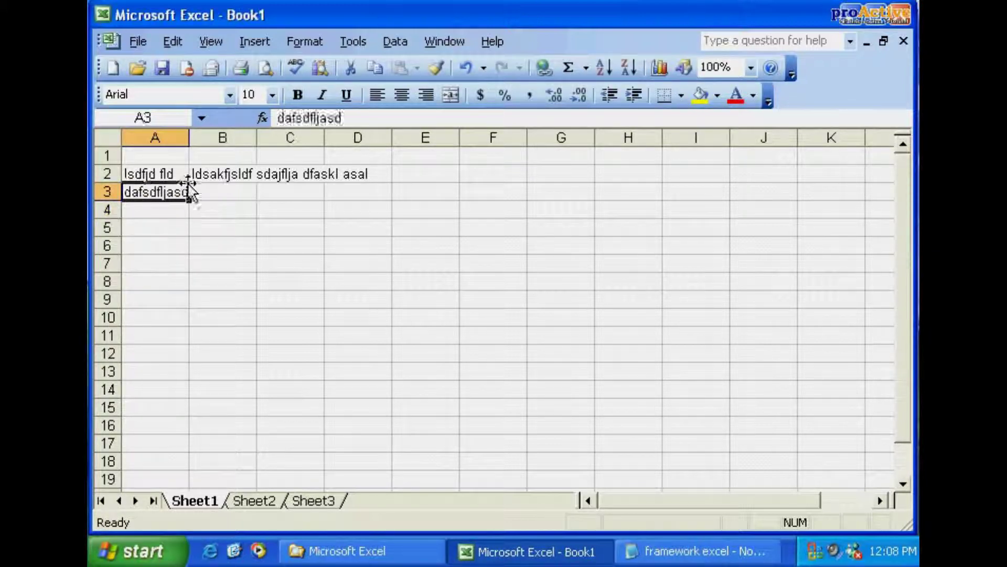
{"action": "key", "text": "Right"}
{"action": "type", "text": "ldaskfdslfj"}
{"action": "key", "text": "Return"}
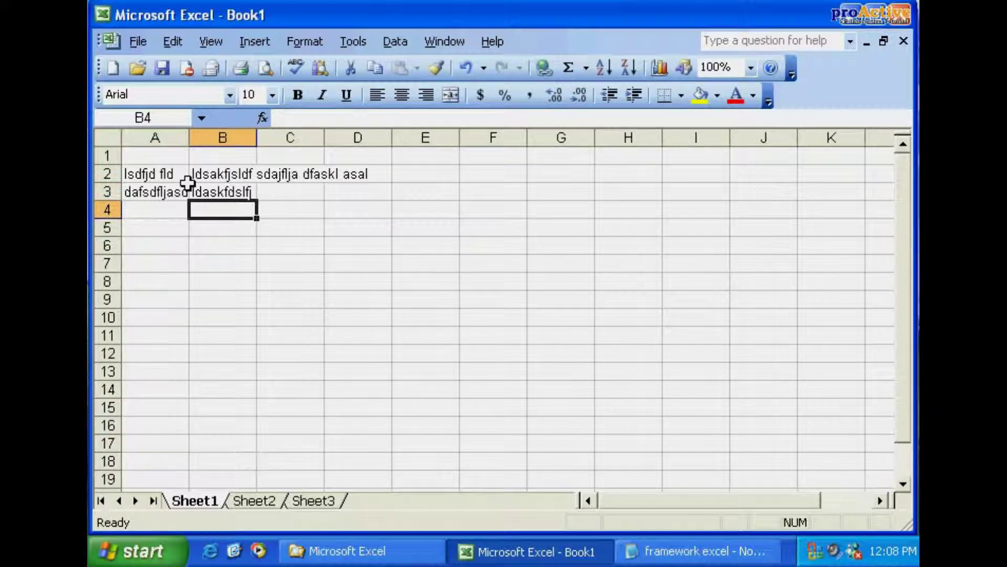
- Enter the sample text "sdlakfkldjf" in cell A4 and "sdafldlkfj" in cell B4
{"action": "key", "text": "Left"}
{"action": "type", "text": "sdlakfkldjf"}
{"action": "key", "text": "Tab"}
{"action": "type", "text": "sdafldlkfj"}
{"action": "key", "text": "Return"}
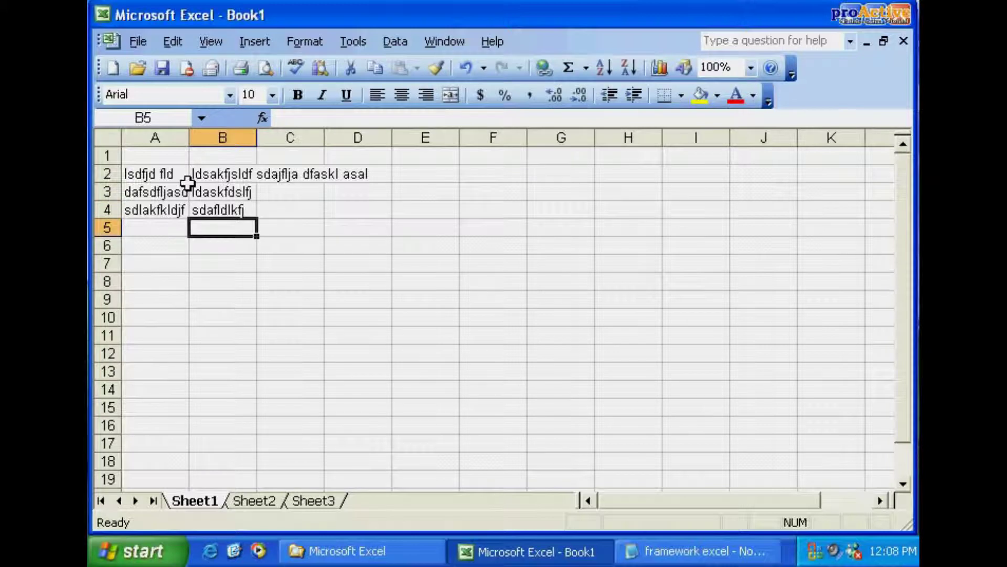
- Enter the sample text "fladskfj" in cell A5 and "sdfasdjl" in cell B5
{"action": "key", "text": "Left"}
{"action": "type", "text": "fladskfj"}
{"action": "key", "text": "Tab"}
{"action": "key", "text": "Up"}
{"action": "key", "text": "Down"}
{"action": "type", "text": "sdfasdjl"}
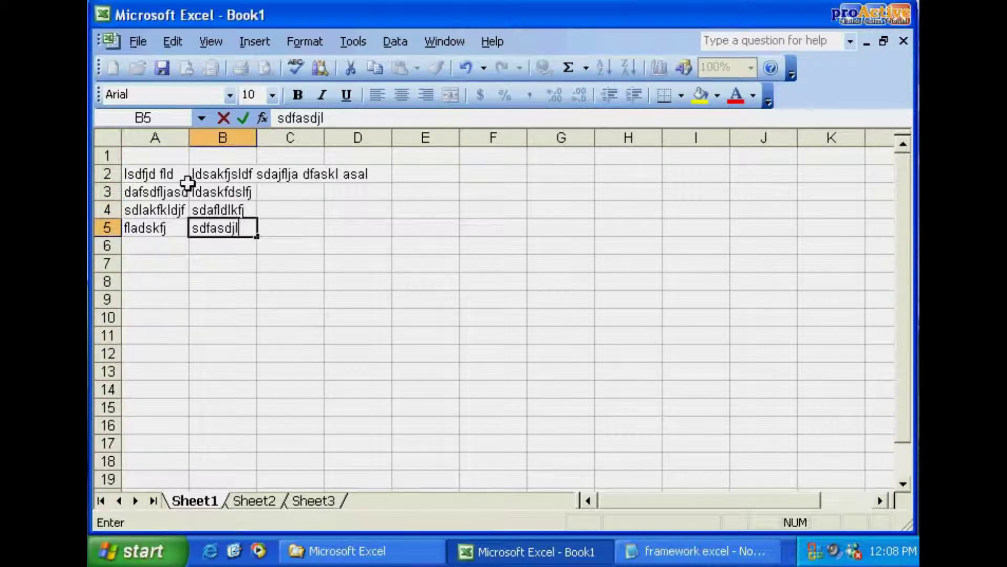
{"action": "key", "text": "Up"}
- Fill cells C3 to C5 with the sample texts "dfasdfj", "dsalfjklsdf" and "dsfajldkf"
{"action": "key", "text": "Up"}
{"action": "key", "text": "Right"}
{"action": "type", "text": "dfasdfj"}
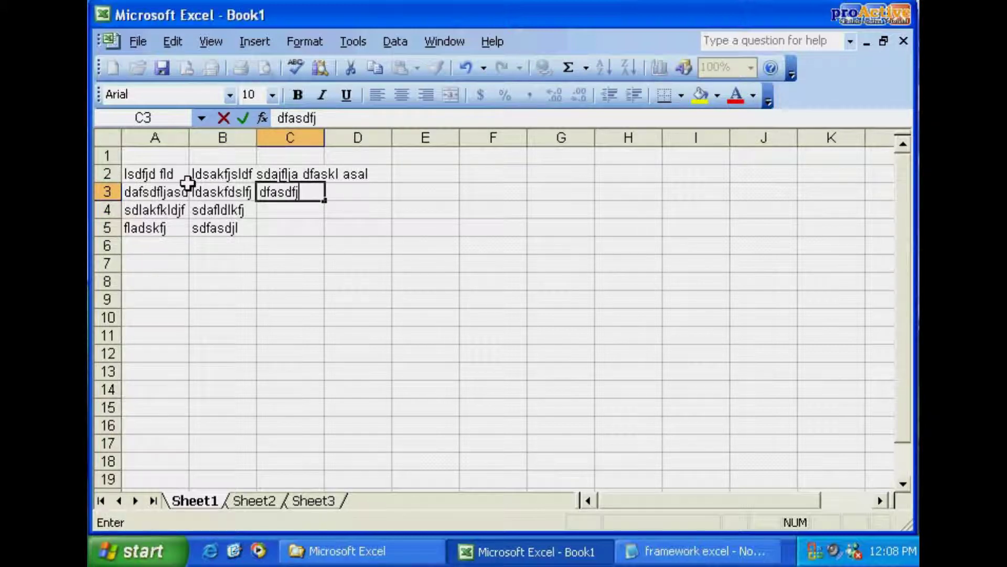
{"action": "key", "text": "Return"}
{"action": "type", "text": "dsalfjklsdf"}
{"action": "key", "text": "Return"}
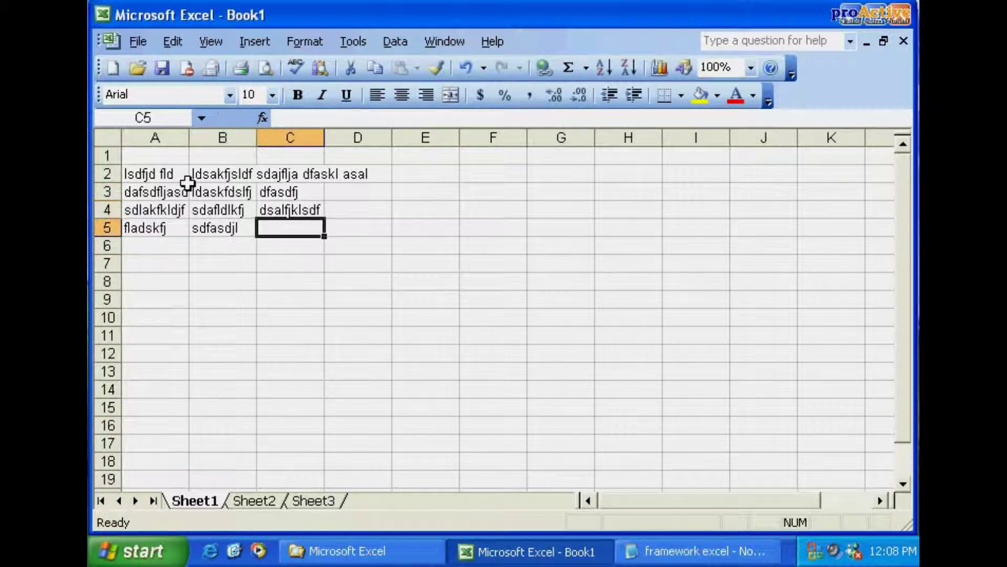
{"action": "type", "text": "dsfajldkf"}
- Shorten the text in cell B2 to "ldsakfjsldf" by deleting the words after it
{"action": "left_click", "coordinate": [229, 173]}
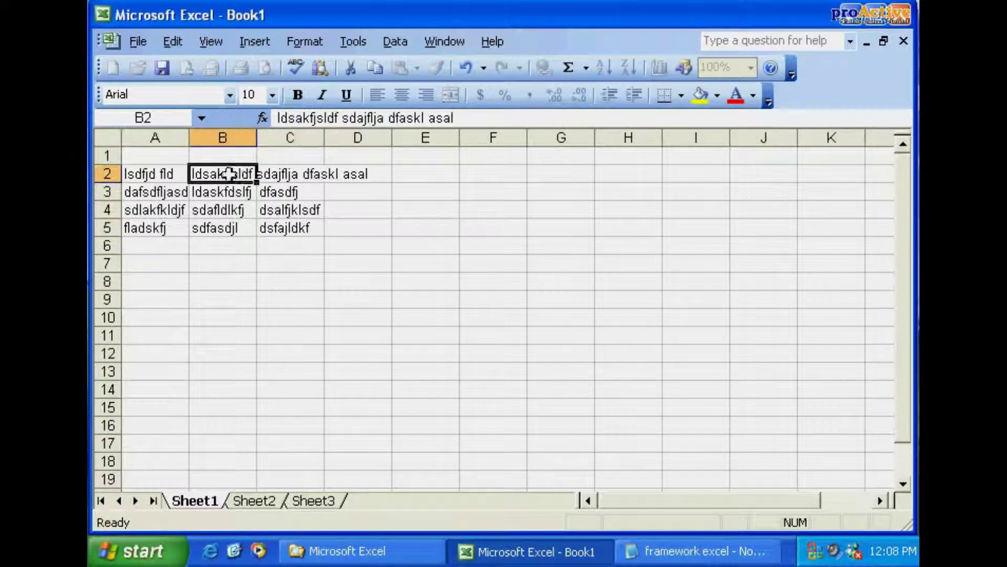
{"action": "left_click", "coordinate": [453, 117]}
{"action": "key", "text": "BackSpace"}
{"action": "key", "text": "BackSpace"}
{"action": "key", "text": "BackSpace"}
{"action": "key", "text": "BackSpace"}
{"action": "key", "text": "BackSpace"}
{"action": "key", "text": "BackSpace"}
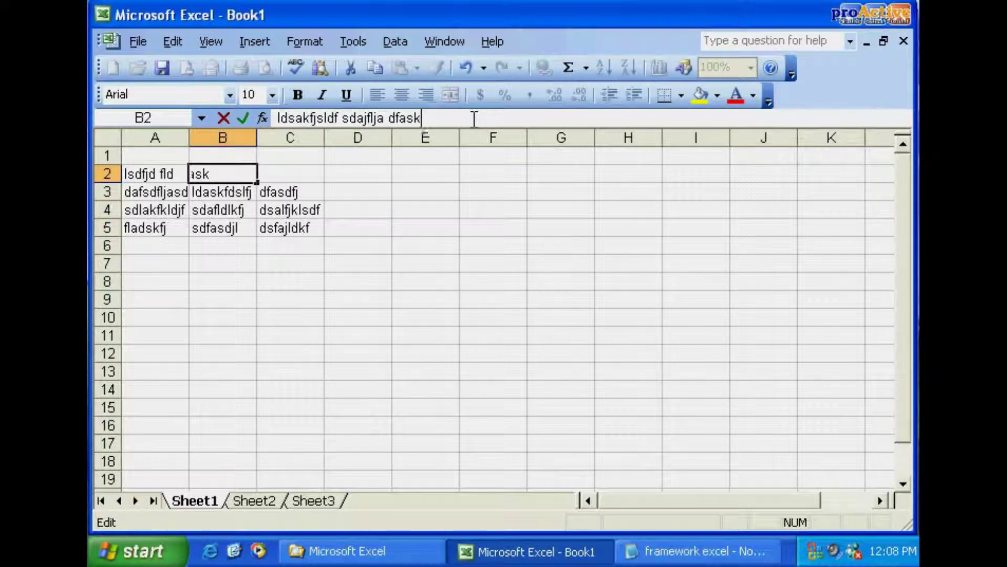
{"action": "key", "text": "BackSpace"}
{"action": "key", "text": "BackSpace"}
{"action": "key", "text": "BackSpace"}
{"action": "key", "text": "BackSpace"}
{"action": "key", "text": "BackSpace"}
{"action": "key", "text": "BackSpace"}
{"action": "key", "text": "BackSpace"}
{"action": "key", "text": "BackSpace"}
{"action": "key", "text": "BackSpace"}
{"action": "key", "text": "BackSpace"}
{"action": "key", "text": "BackSpace"}
{"action": "key", "text": "BackSpace"}
{"action": "key", "text": "BackSpace"}
{"action": "key", "text": "BackSpace"}
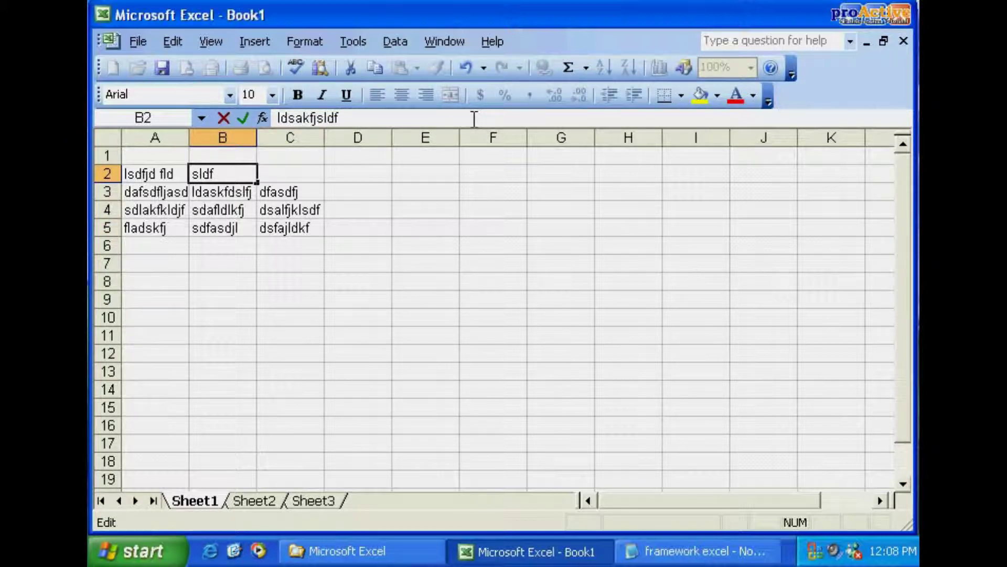
{"action": "key", "text": "Return"}
- Enter the sample text "sldfjsldjfl" in cell C2
{"action": "key", "text": "Right"}
{"action": "key", "text": "Up"}
{"action": "type", "text": "sldfjsldjfl"}
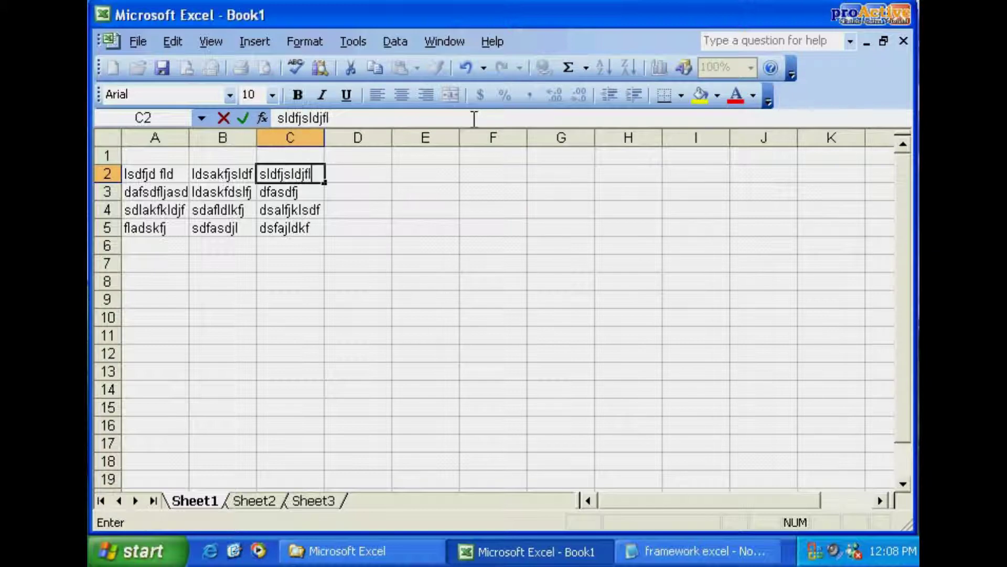
{"action": "key", "text": "Return"}
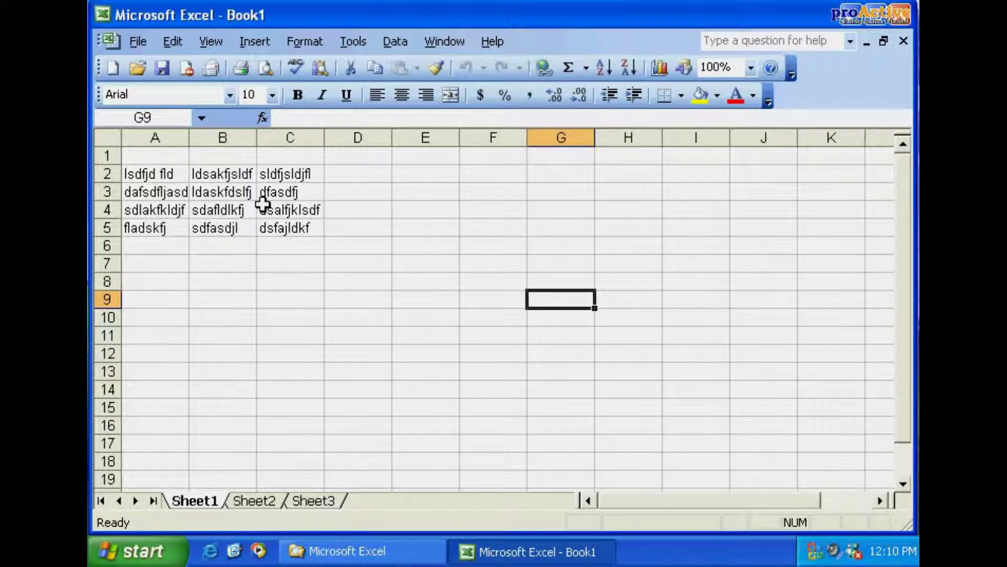
- Practise selecting the filled block A2:C5 twice, clearing the selection with cell D3 and again with D11
{"action": "left_click", "coordinate": [130, 170]}
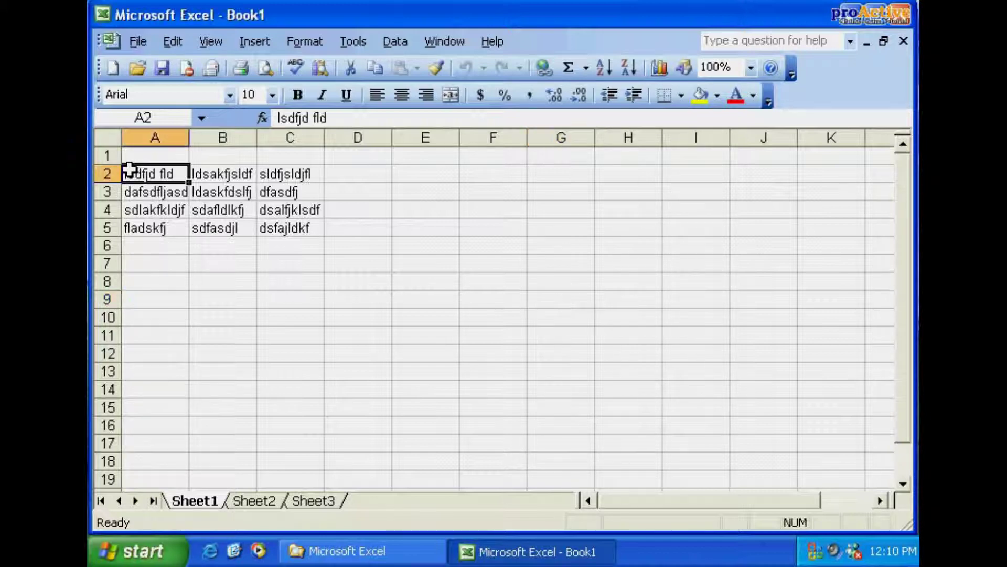
{"action": "left_click_drag", "start_coordinate": [149, 171], "coordinate": [300, 222]}
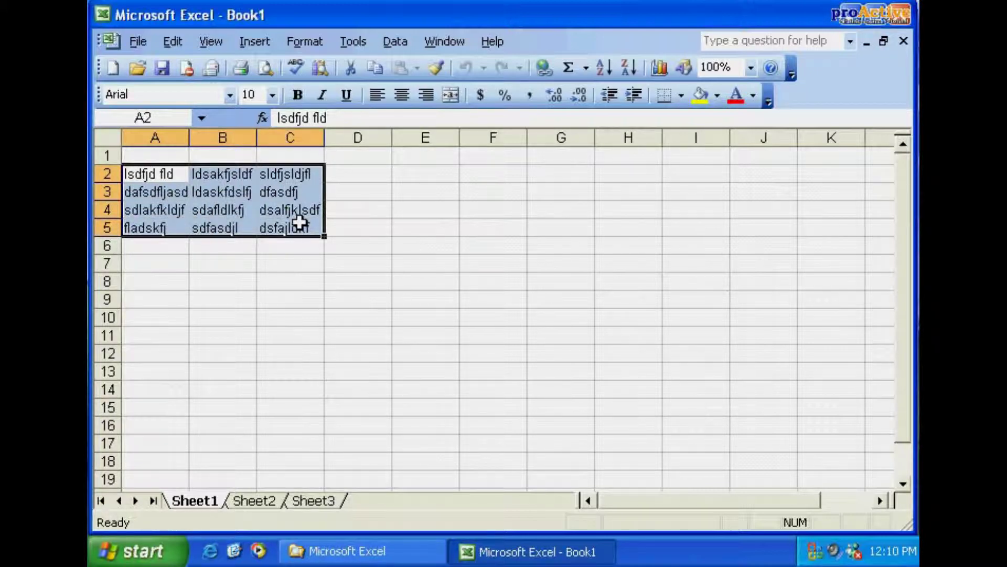
{"action": "left_click", "coordinate": [378, 192]}
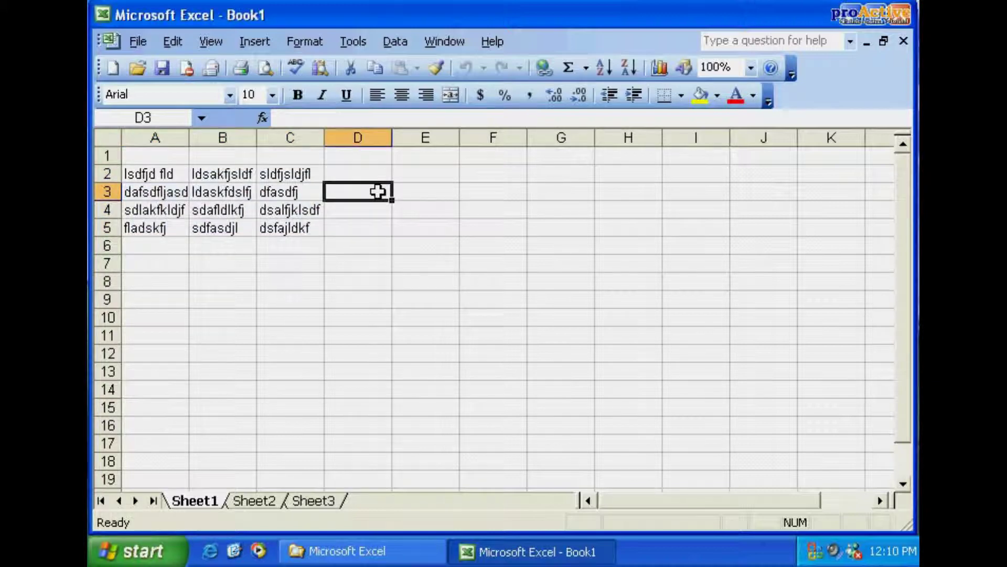
{"action": "left_click_drag", "start_coordinate": [150, 171], "coordinate": [291, 223]}
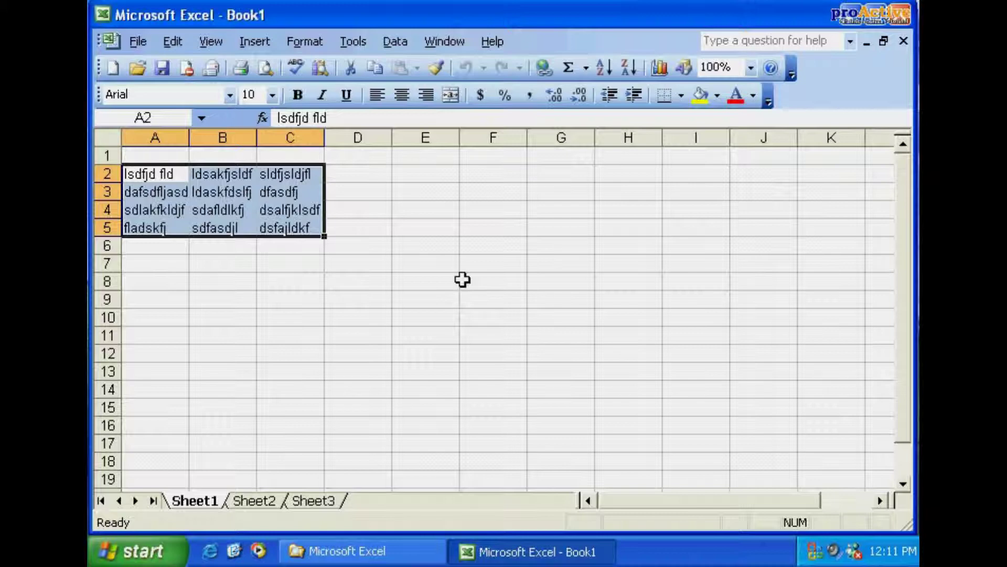
{"action": "left_click", "coordinate": [328, 341]}
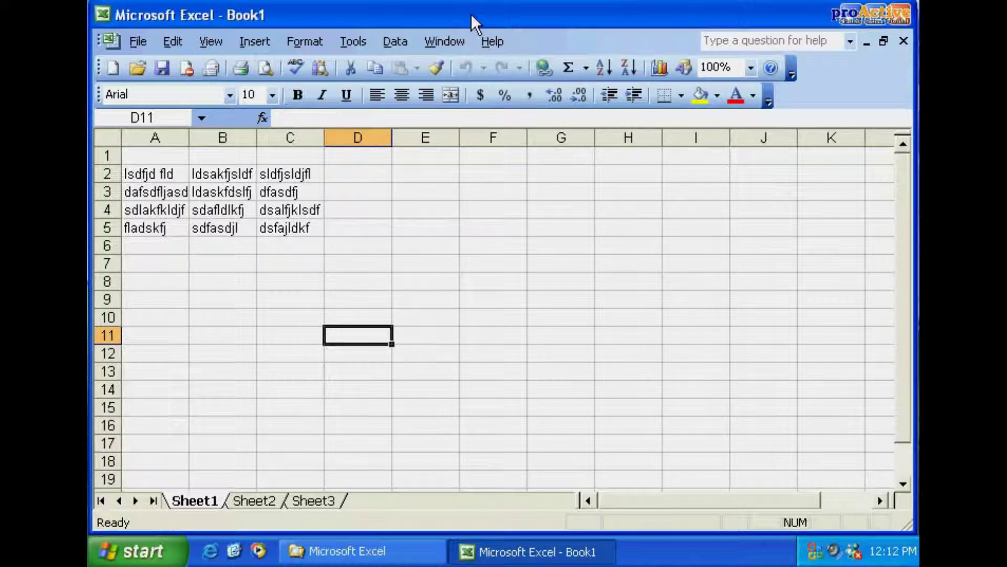
- Select the whole block of sample text from A2 through C5 again
{"action": "left_click_drag", "start_coordinate": [155, 173], "coordinate": [292, 232]}
{"action": "left_click", "coordinate": [291, 232]}
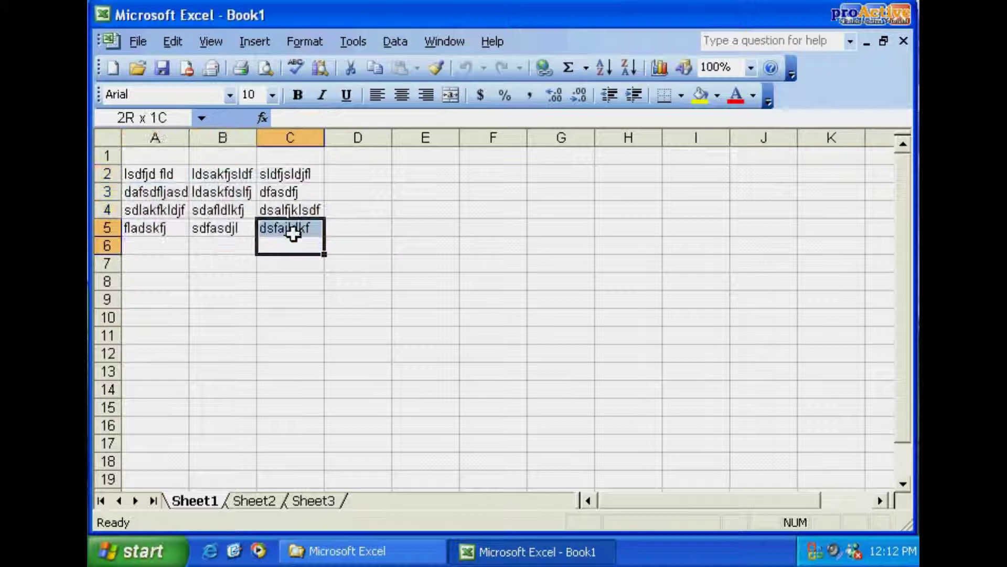
{"action": "left_click", "coordinate": [166, 174]}
{"action": "left_click_drag", "start_coordinate": [167, 174], "coordinate": [279, 231]}
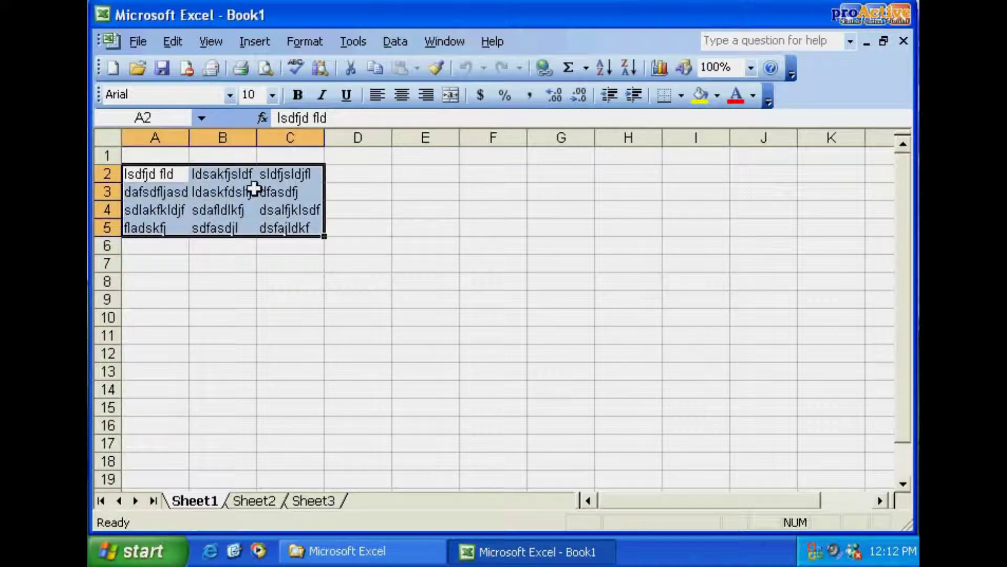
- Select the vertical range D2:D11, followed by the horizontal range E3:G3
{"action": "left_click_drag", "start_coordinate": [362, 175], "coordinate": [357, 338]}
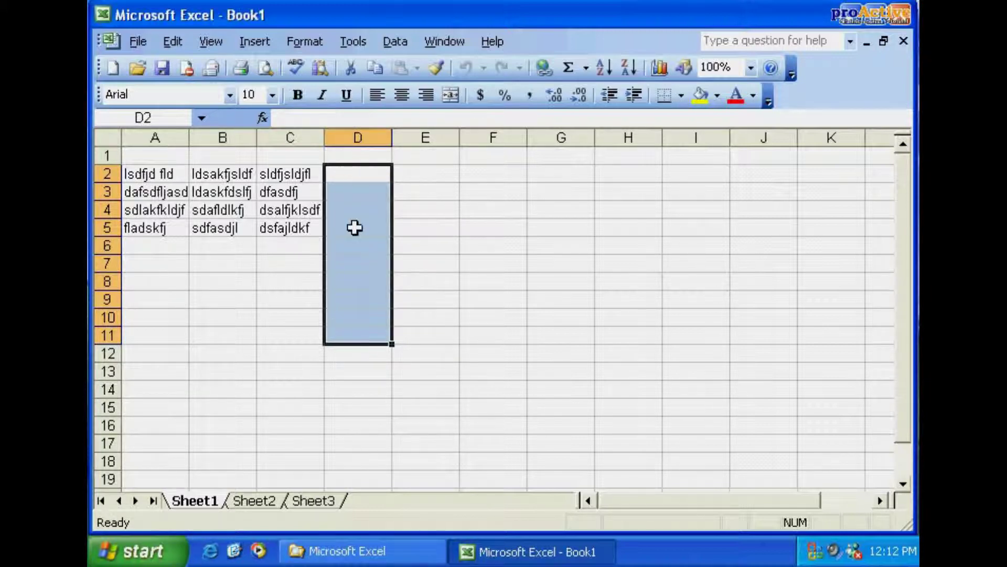
{"action": "left_click_drag", "start_coordinate": [429, 194], "coordinate": [579, 198]}
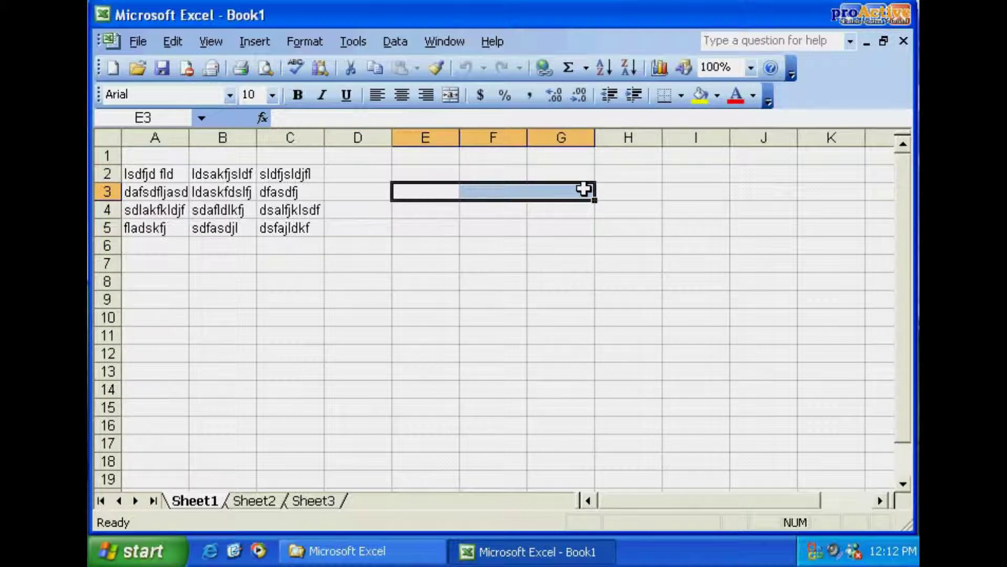
- Copy the block of sample text in A2:B5 and paste it starting at cell B10
{"action": "left_click", "coordinate": [467, 263]}
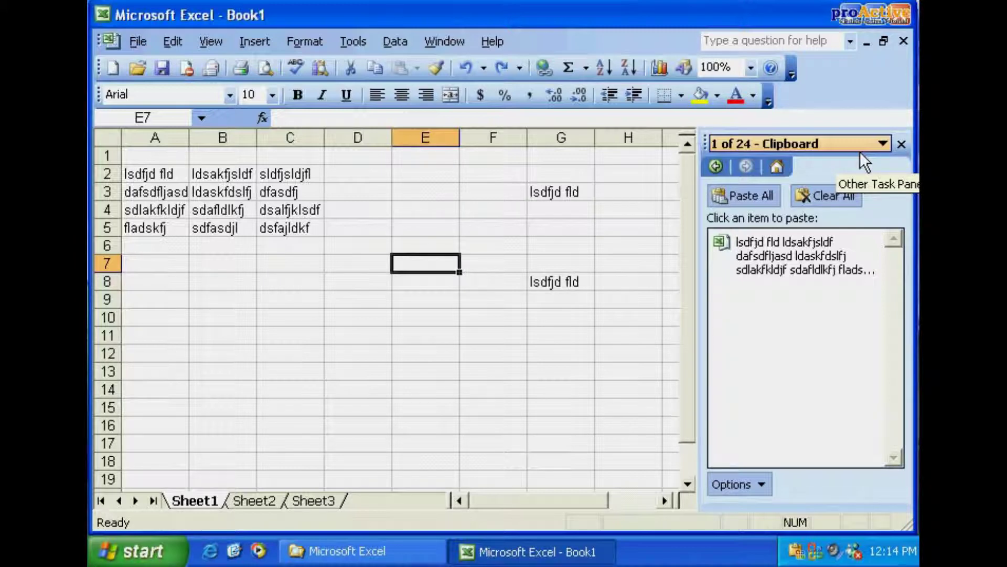
{"action": "left_click", "coordinate": [901, 145]}
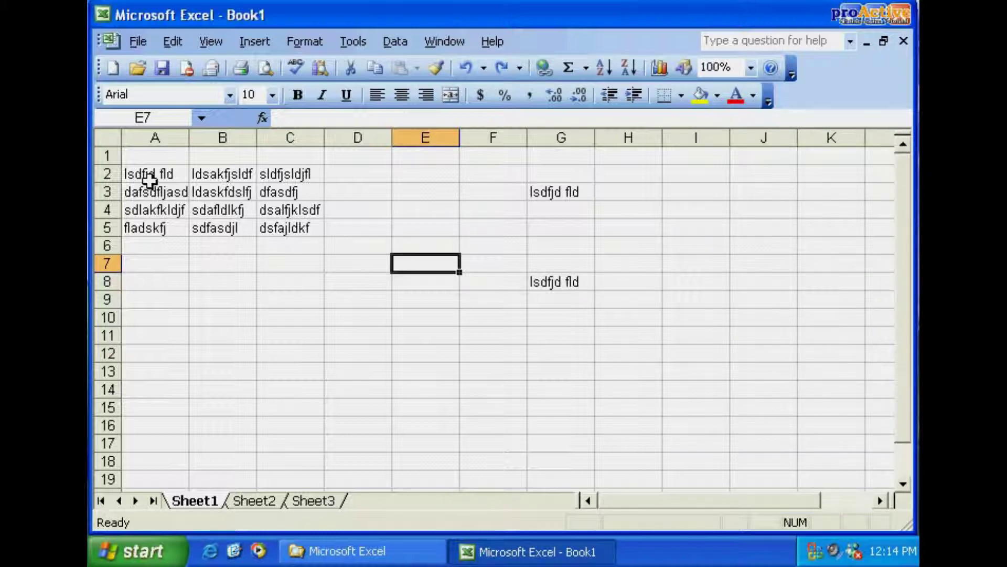
{"action": "left_click_drag", "start_coordinate": [150, 174], "coordinate": [250, 231]}
{"action": "left_click", "coordinate": [376, 68]}
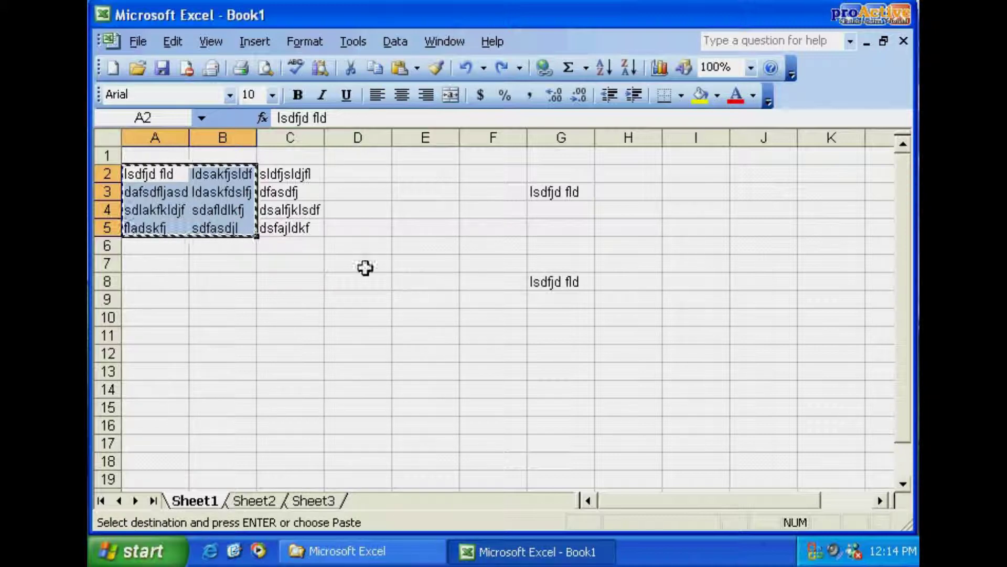
{"action": "left_click", "coordinate": [231, 317]}
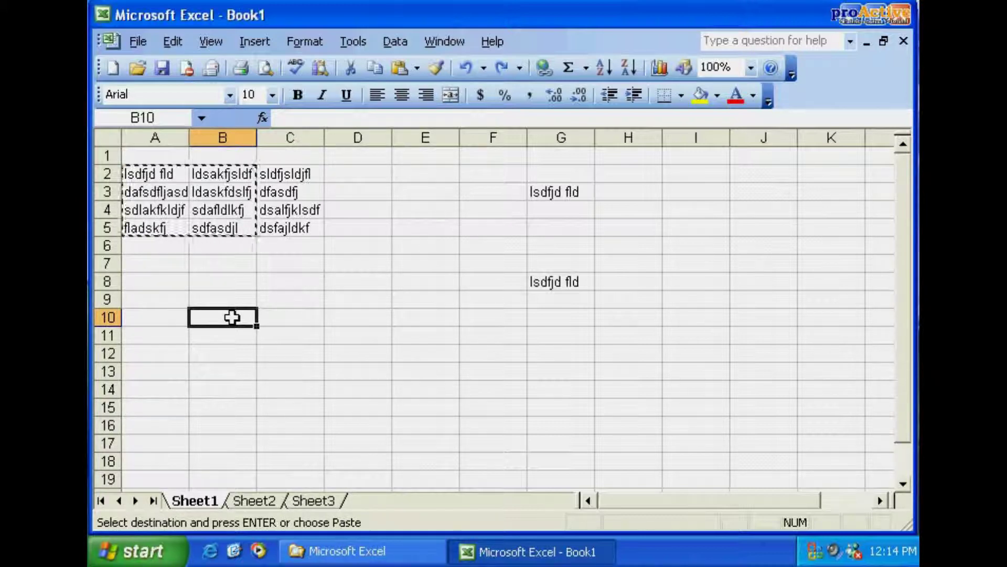
{"action": "key", "text": "Return"}
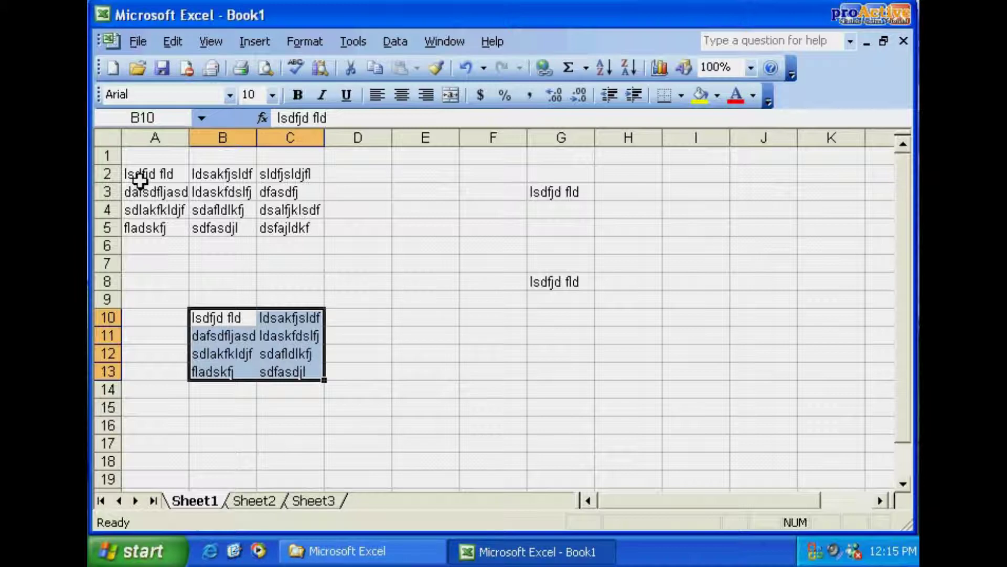
- Cut the full block of sample text A2:C5 and paste it starting at cell E12
{"action": "left_click_drag", "start_coordinate": [138, 178], "coordinate": [237, 225]}
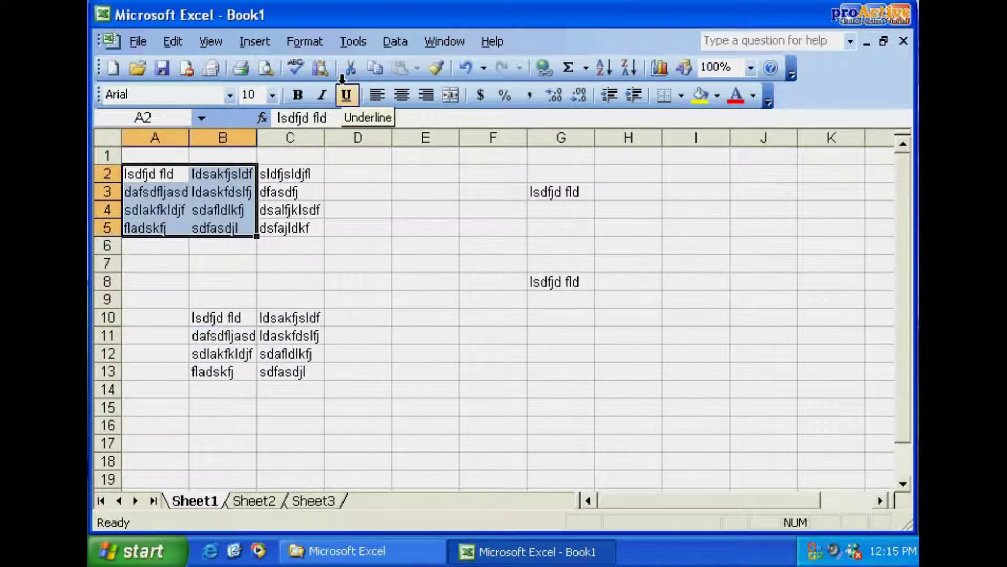
{"action": "left_click", "coordinate": [197, 188]}
{"action": "left_click", "coordinate": [175, 178]}
{"action": "left_click_drag", "start_coordinate": [175, 179], "coordinate": [321, 230]}
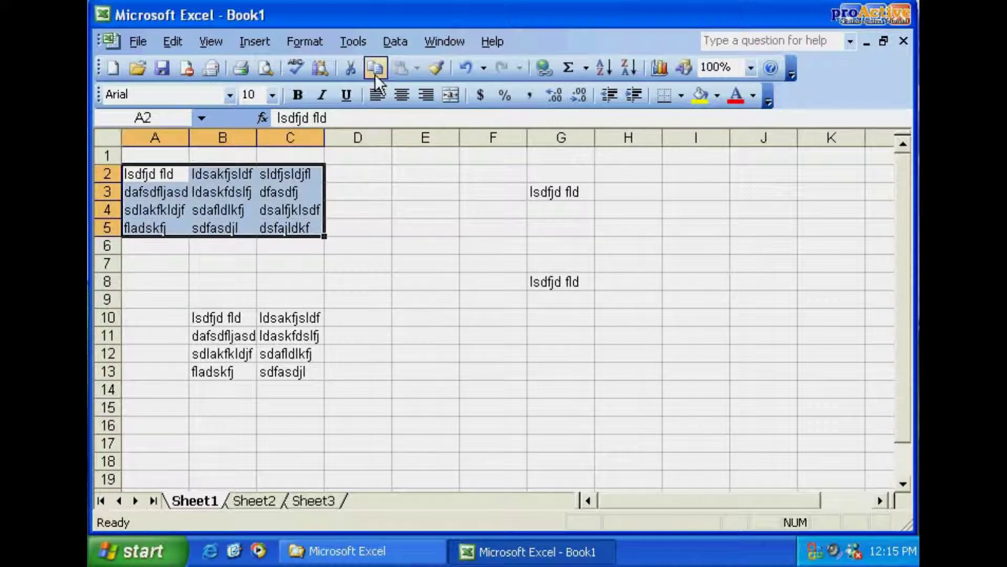
{"action": "left_click", "coordinate": [349, 68]}
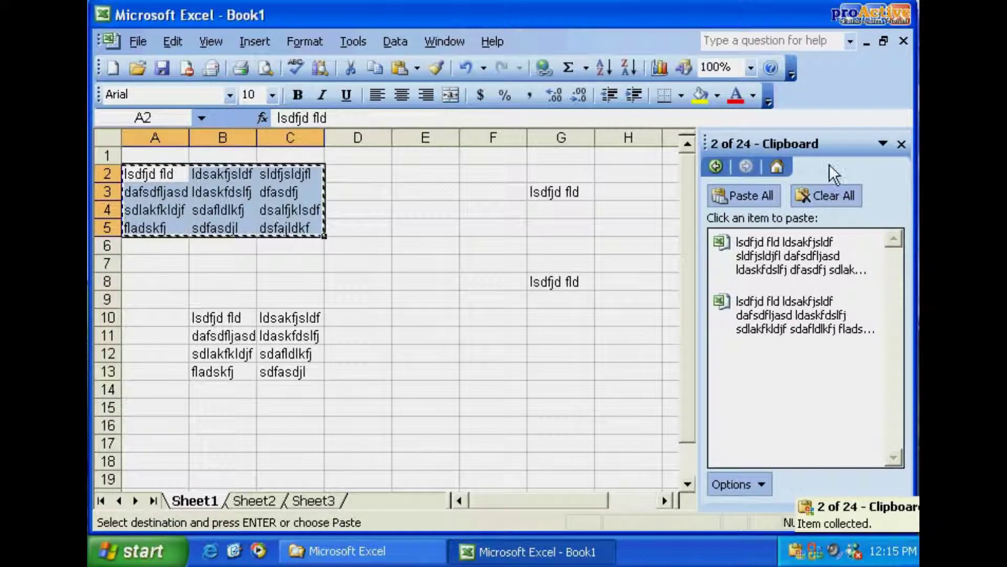
{"action": "left_click", "coordinate": [901, 144]}
{"action": "left_click", "coordinate": [434, 348]}
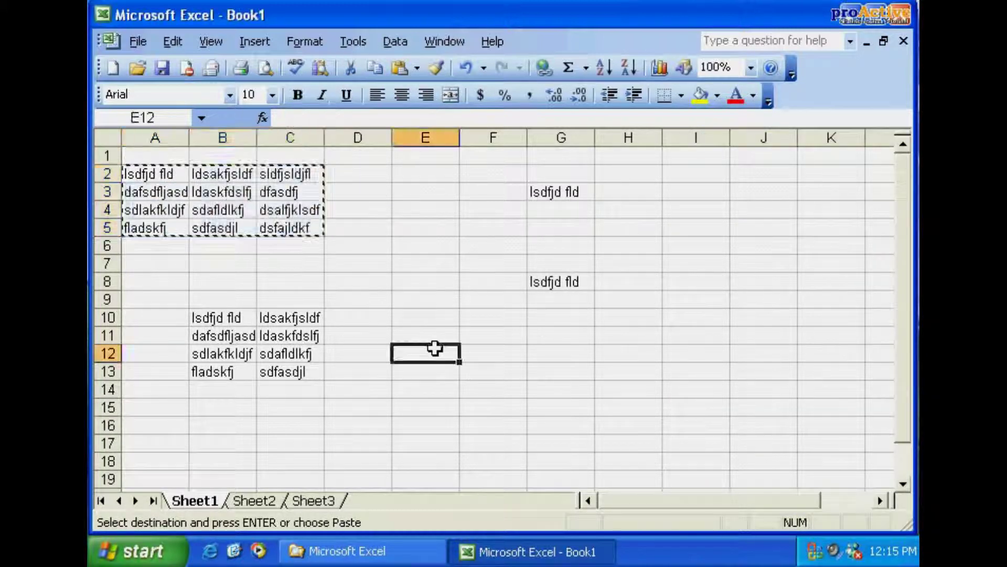
{"action": "key", "text": "Return"}
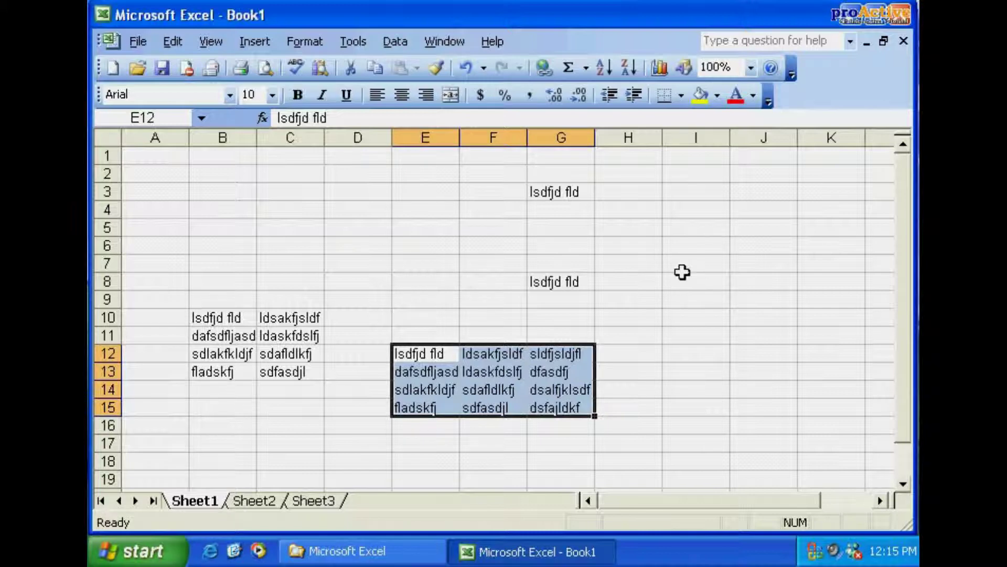
- Move the sample text block E12:G15 directly by its border back to A2:C5
{"action": "left_click", "coordinate": [603, 334]}
{"action": "left_click_drag", "start_coordinate": [424, 353], "coordinate": [553, 407]}
{"action": "left_click", "coordinate": [614, 320]}
{"action": "left_click", "coordinate": [444, 356]}
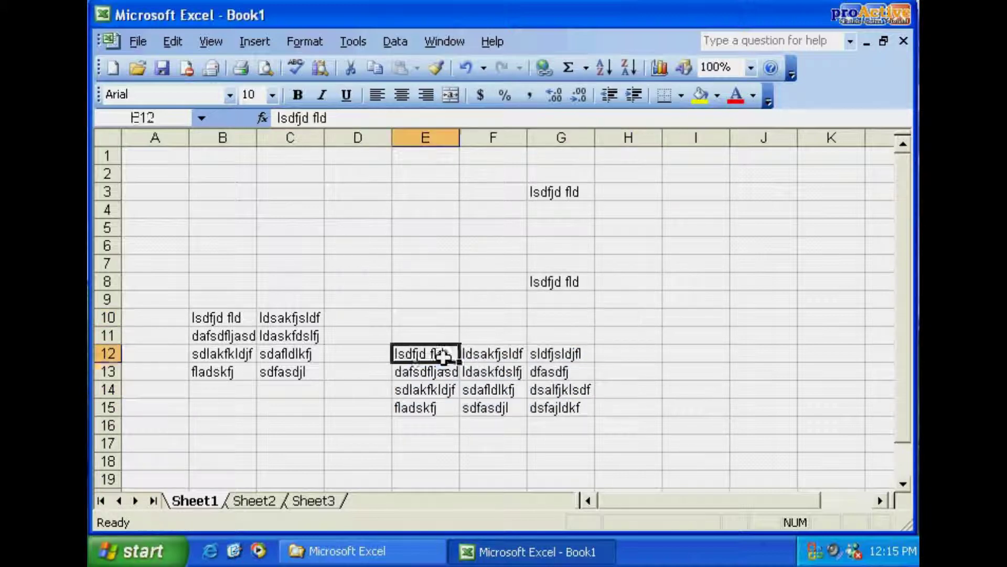
{"action": "left_click_drag", "start_coordinate": [444, 355], "coordinate": [548, 412]}
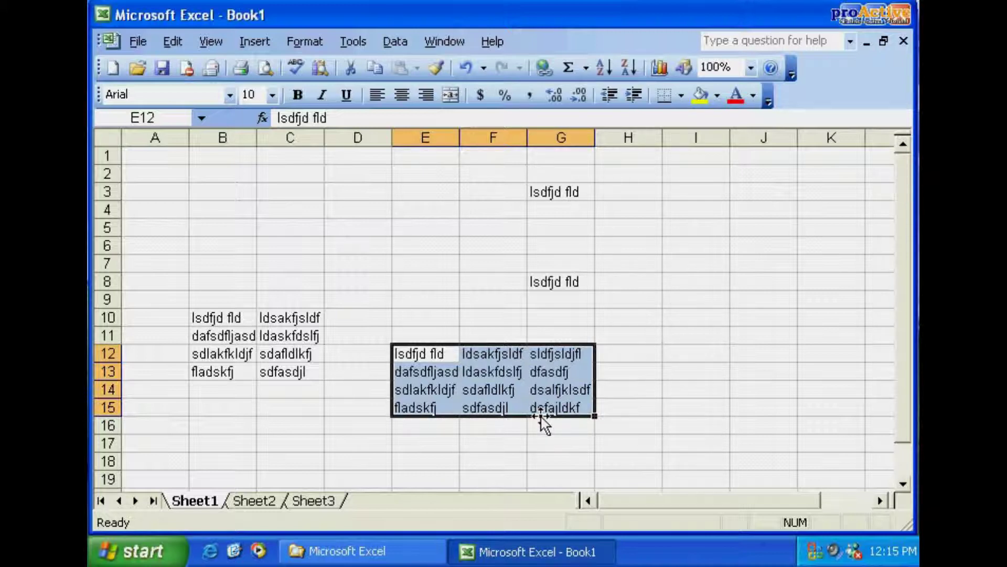
{"action": "left_click_drag", "start_coordinate": [540, 416], "coordinate": [298, 235]}
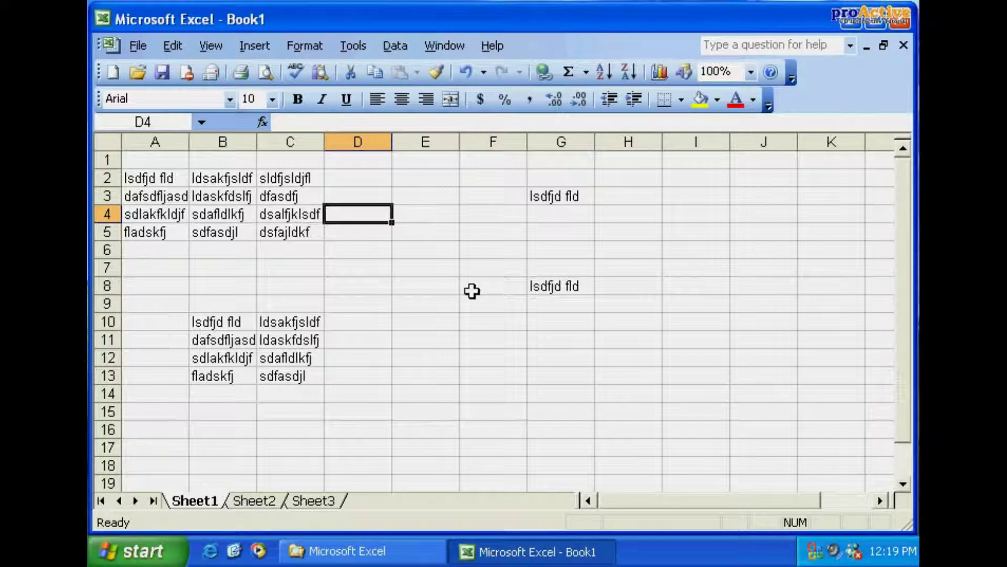
- Clear all the sample text from the range A2:G14
{"action": "left_click_drag", "start_coordinate": [137, 175], "coordinate": [547, 372]}
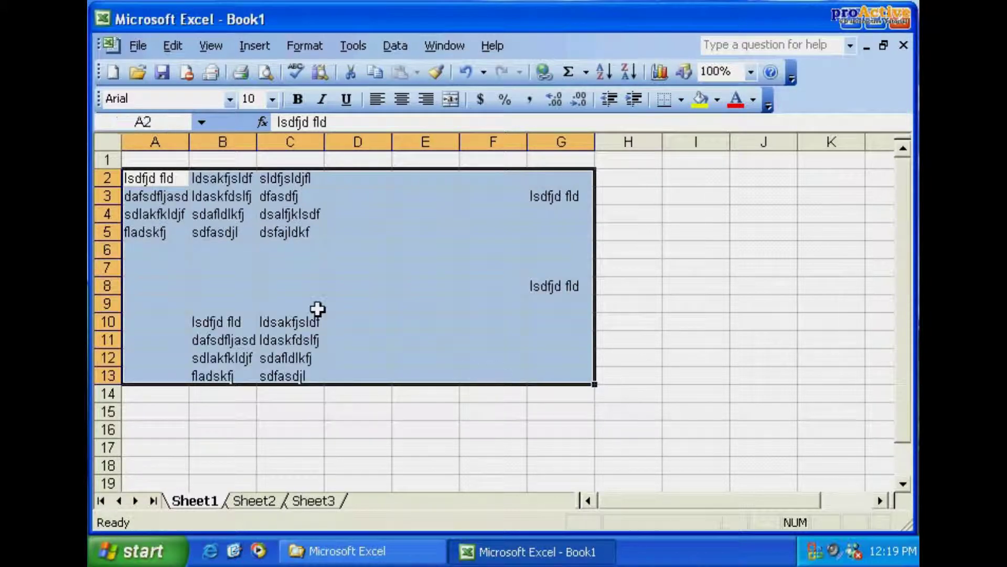
{"action": "left_click", "coordinate": [175, 198]}
{"action": "left_click_drag", "start_coordinate": [151, 171], "coordinate": [529, 388]}
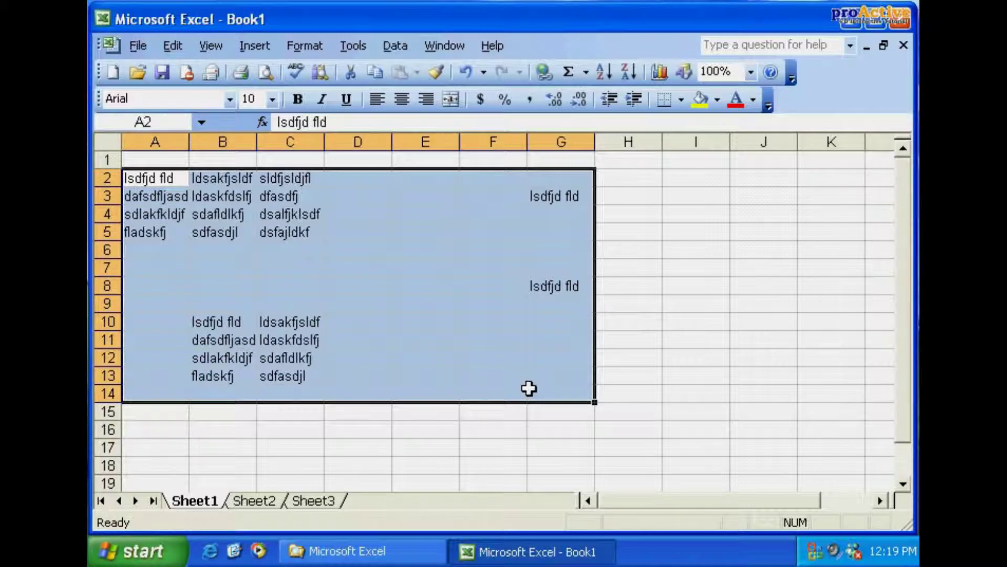
{"action": "key", "text": "Delete"}
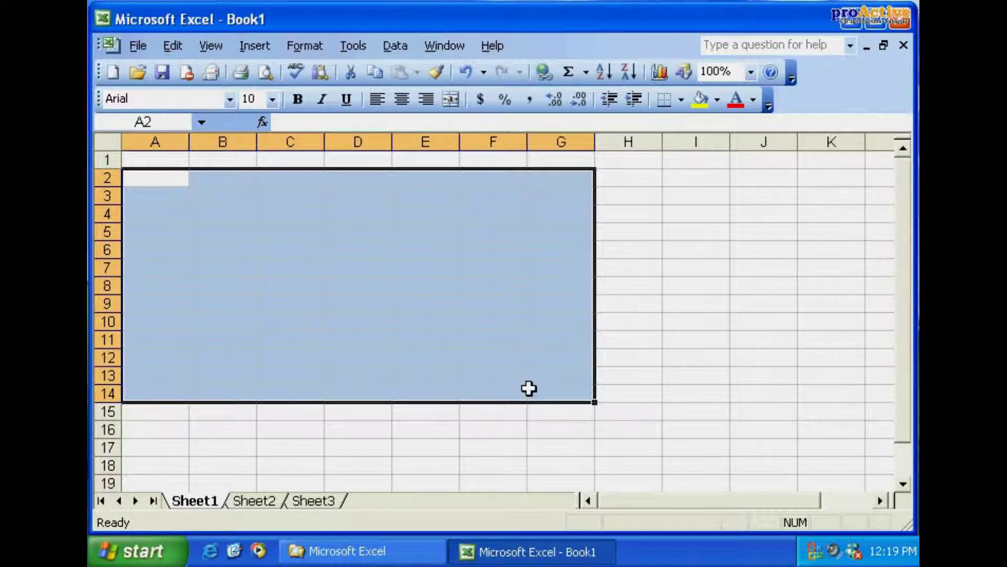
{"action": "left_click", "coordinate": [202, 198]}
- Enter the report title "Data Rekapitulasi Penjualan Komputer" in cell A1 and "Makmur Data Komputindo" in cell A2
{"action": "left_click", "coordinate": [152, 173]}
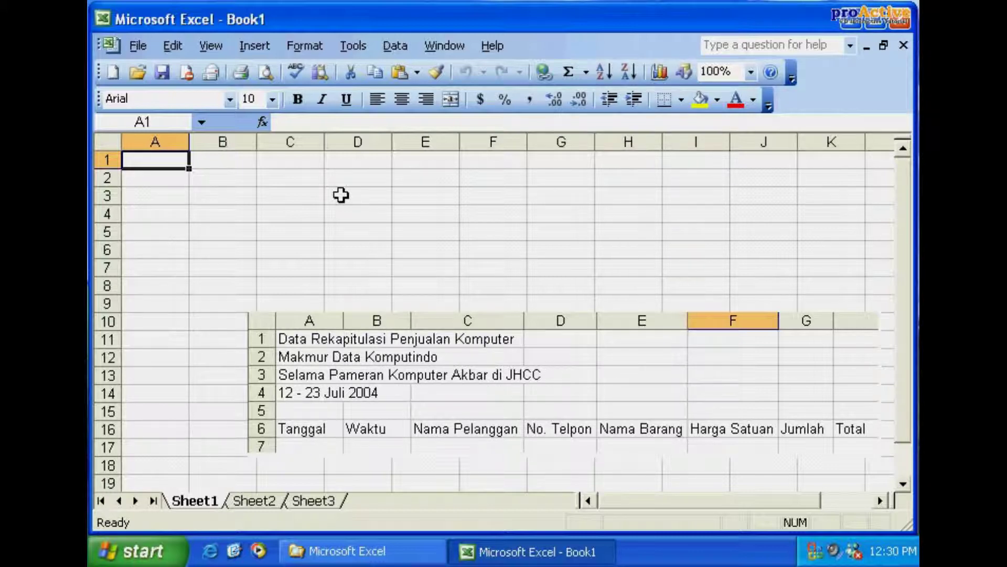
{"action": "type", "text": "Data"}
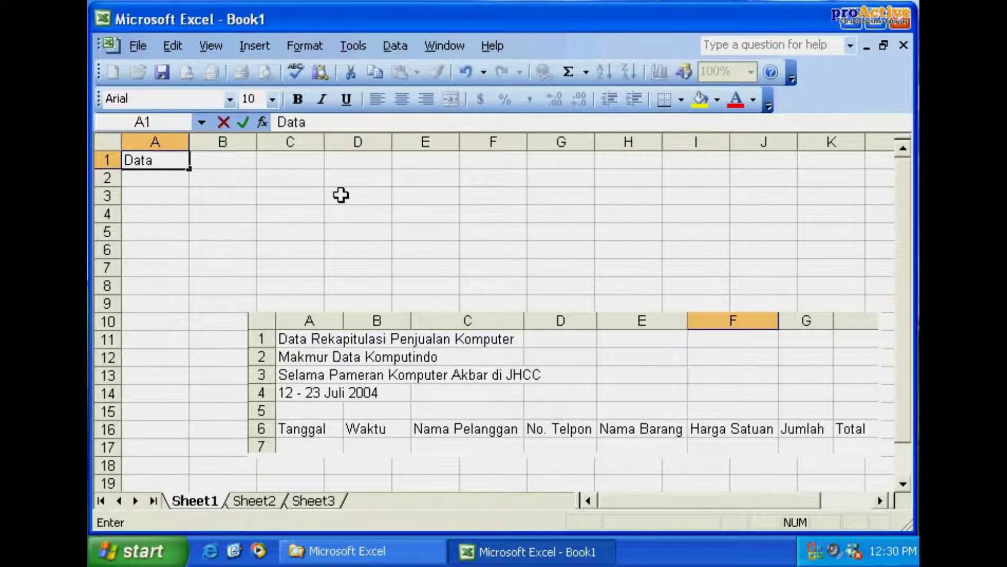
{"action": "type", "text": " Rekapitulasi Penjualan Komputer"}
{"action": "key", "text": "Return"}
{"action": "type", "text": "mak"}
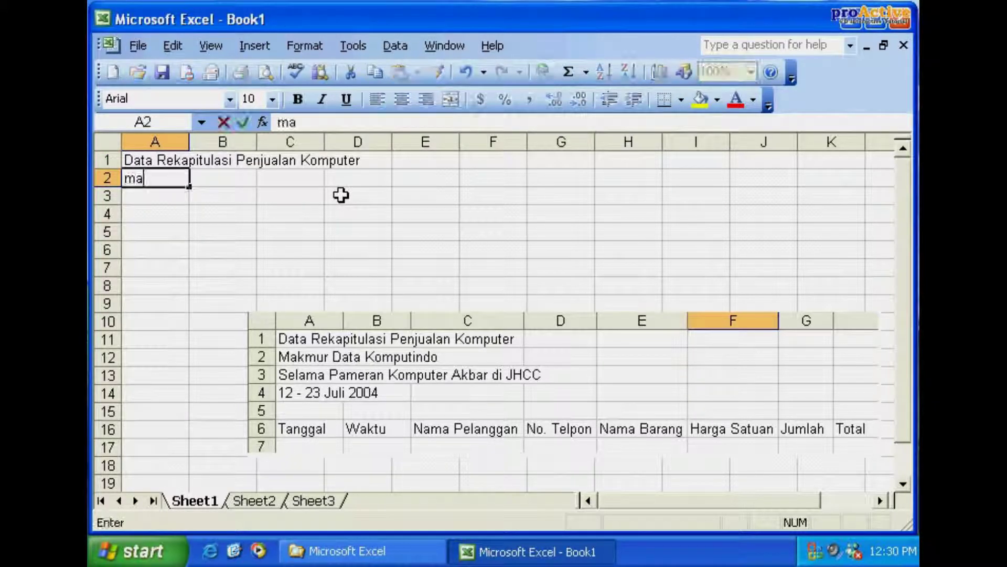
{"action": "key", "text": "BackSpace"}
{"action": "key", "text": "BackSpace"}
{"action": "key", "text": "BackSpace"}
{"action": "type", "text": "Makmur"}
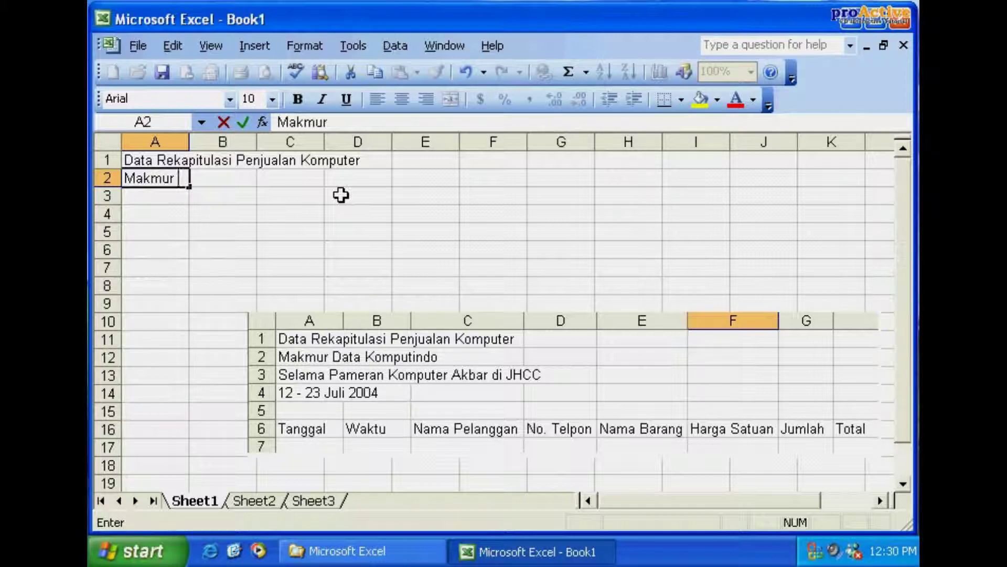
{"action": "type", "text": " Data Komputindo"}
{"action": "key", "text": "Return"}
- Enter "Selama Pameran Komputer Akbar di JHCC" in cell A3 and the period "12 - 23 Juli 2004" in cell A4
{"action": "type", "text": "Selama Pameran Komputer Akbar di JHCC"}
{"action": "key", "text": "Return"}
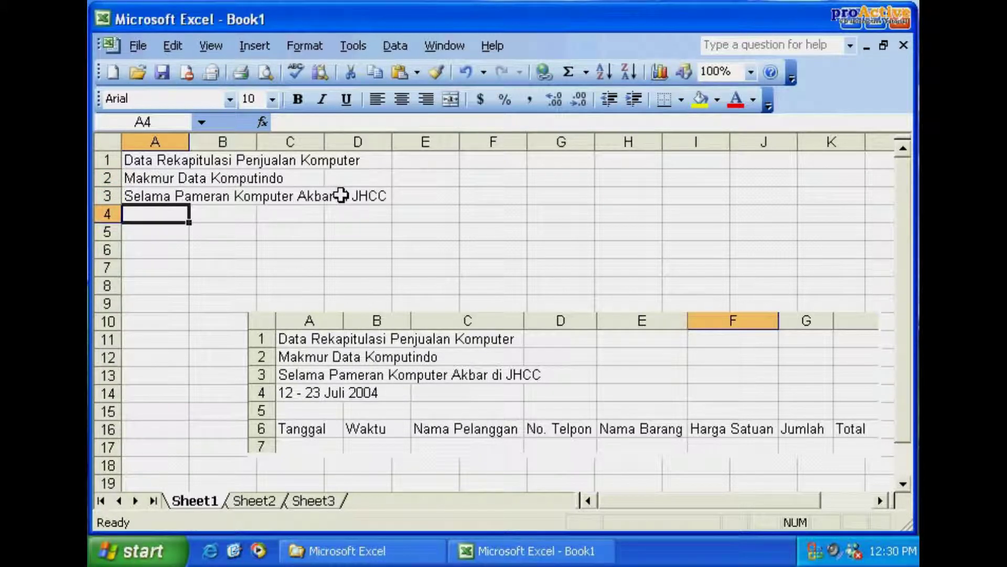
{"action": "type", "text": "12 - "}
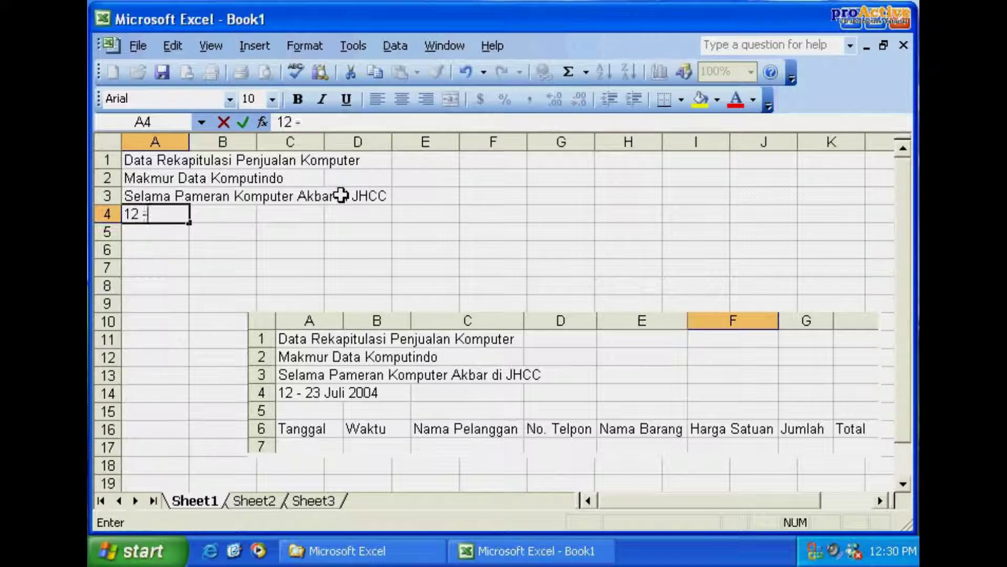
{"action": "type", "text": "23 Ju"}
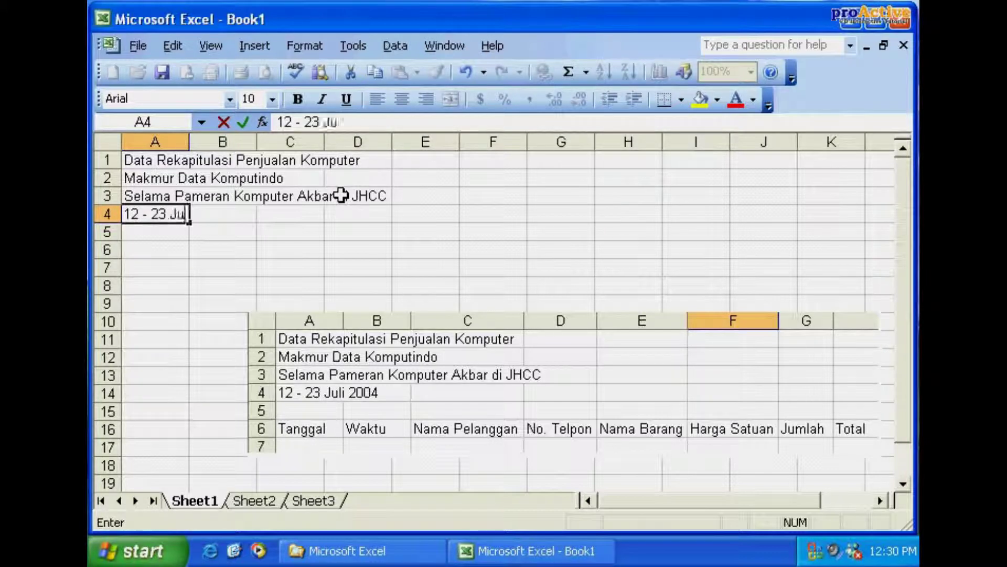
{"action": "type", "text": "li 200"}
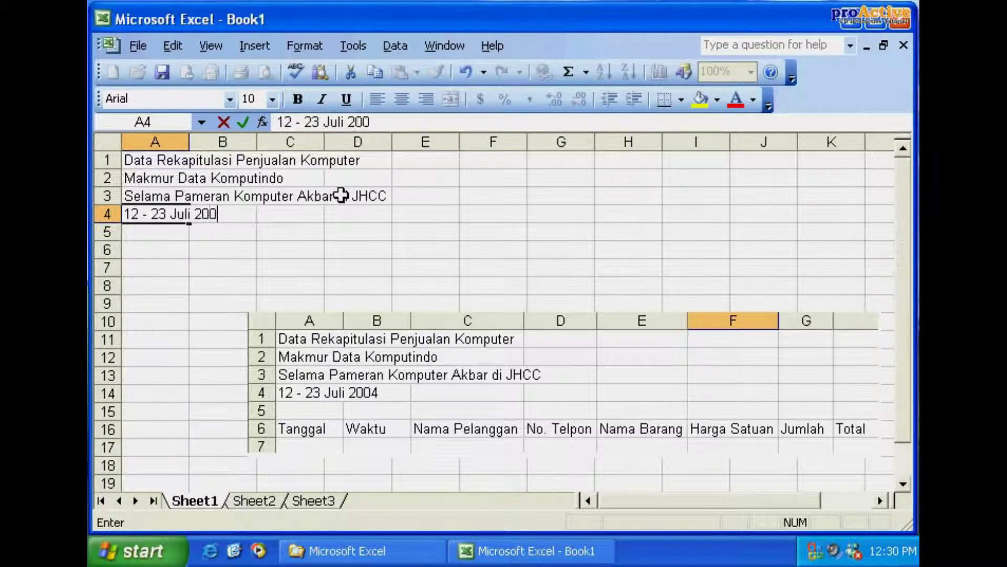
{"action": "type", "text": "4"}
{"action": "key", "text": "Return"}
{"action": "key", "text": "Return"}
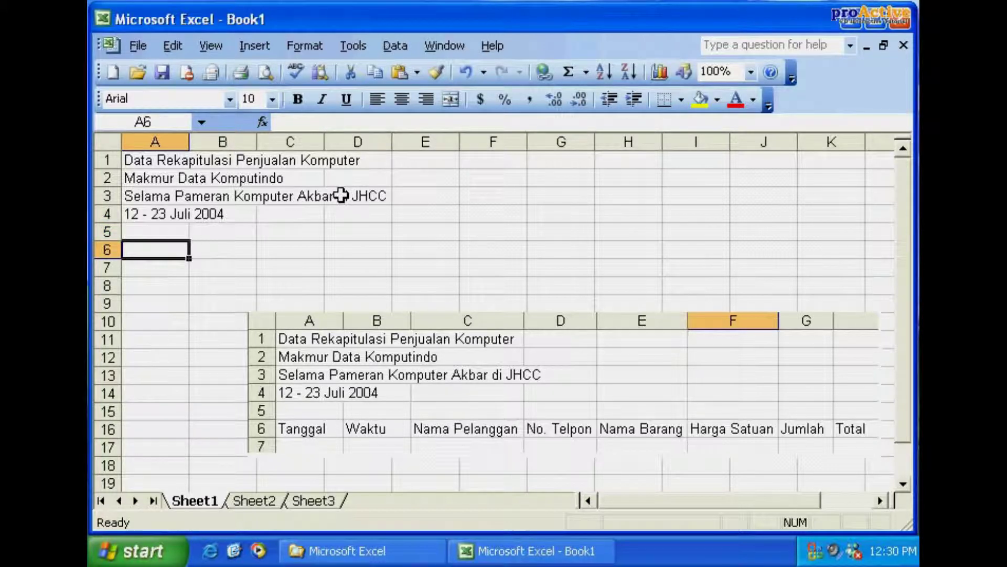
- Enter the column headings "Tanggal", "Waktu", "Nama Pelanggan" and "No. Telpon" in cells A6 through D6
{"action": "type", "text": "Tanggal"}
{"action": "key", "text": "Tab"}
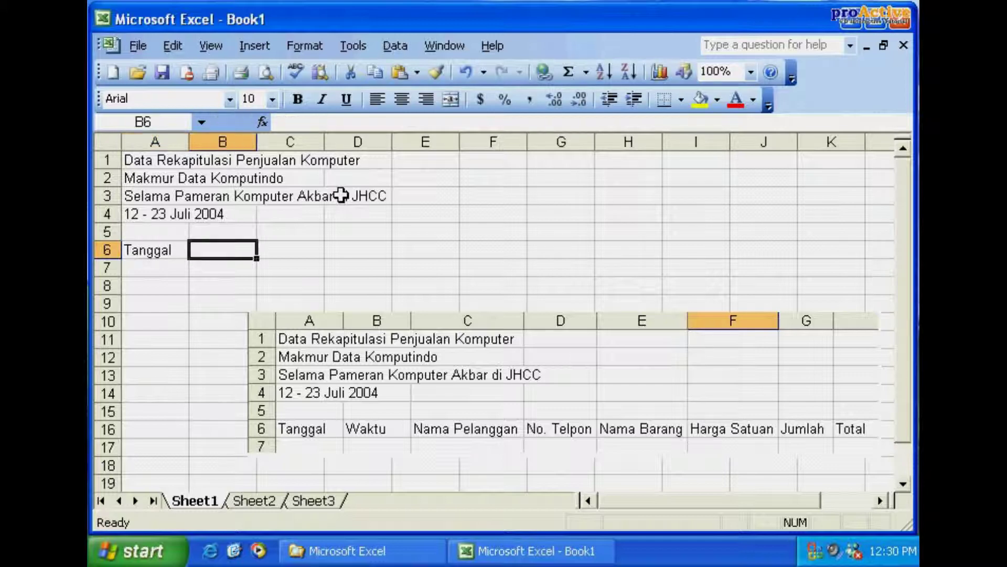
{"action": "type", "text": "Waktu"}
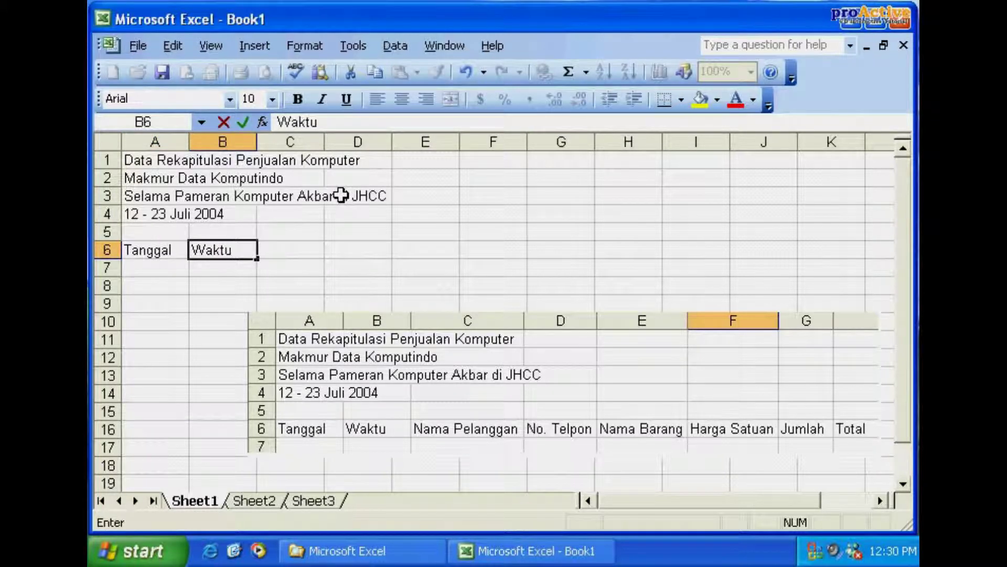
{"action": "key", "text": "Tab"}
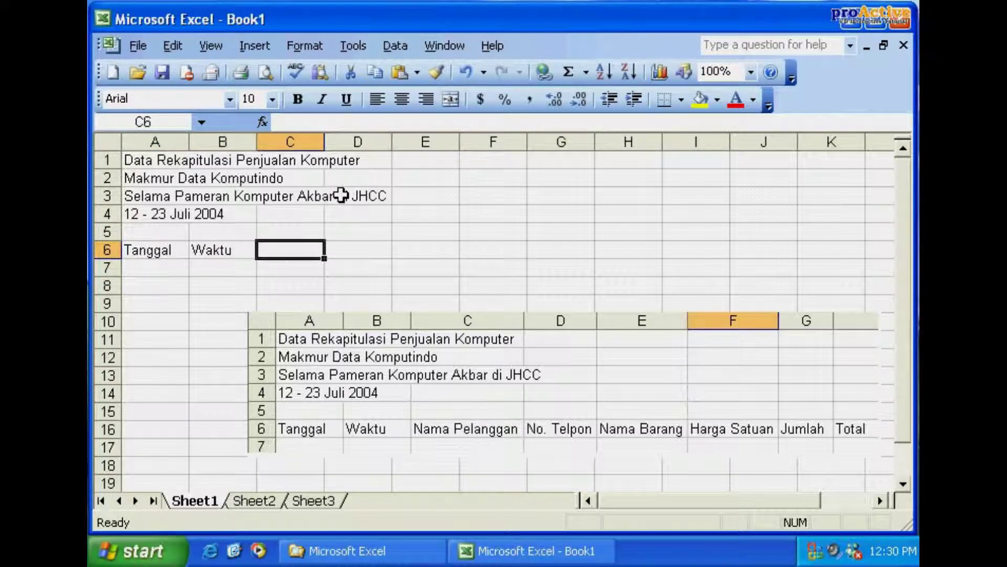
{"action": "type", "text": "Nama Pelanggan"}
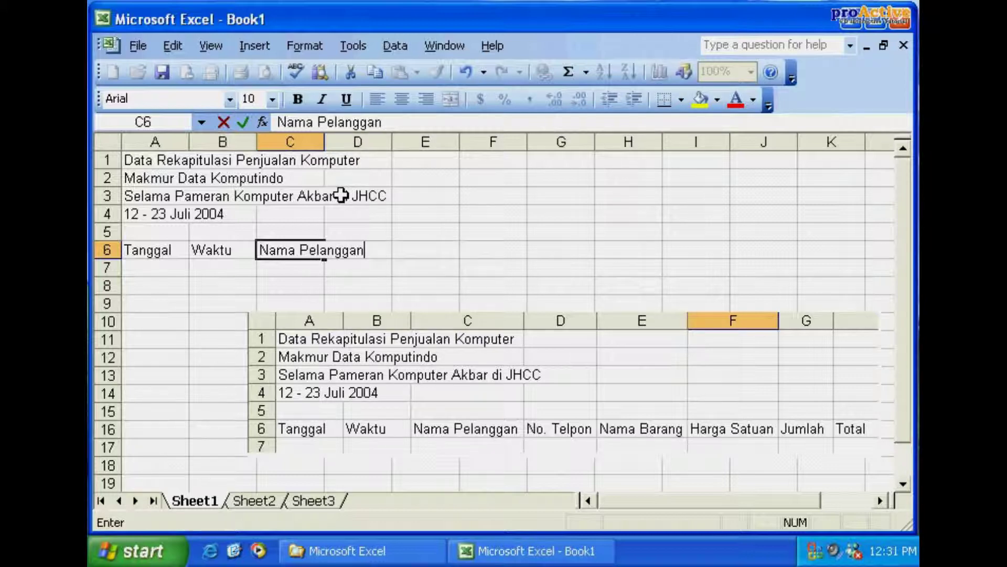
{"action": "key", "text": "Tab"}
{"action": "type", "text": "No"}
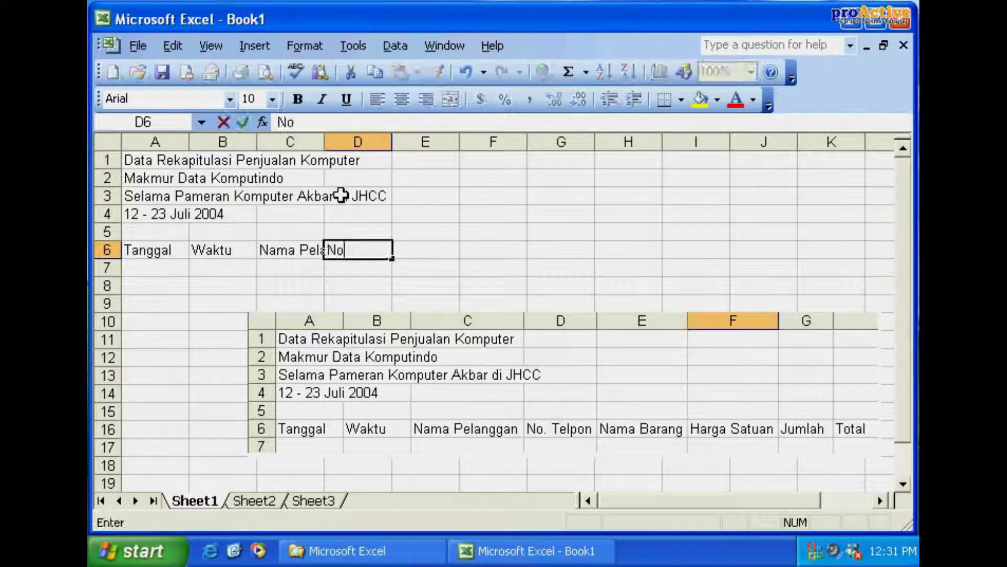
{"action": "type", "text": ". Telpon"}
{"action": "key", "text": "Tab"}
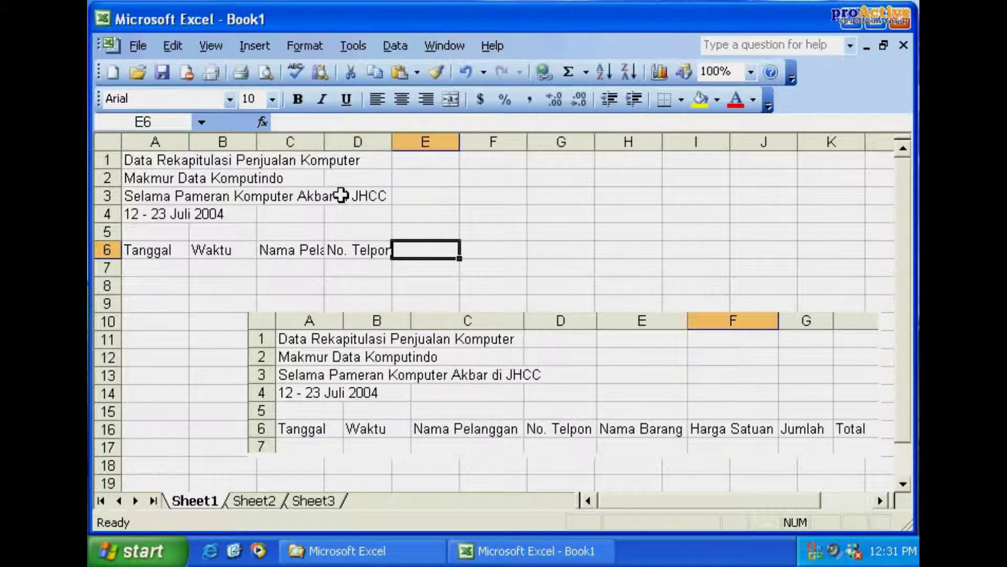
- Enter the remaining column headings "Nama Barang", "Harga Satuan", "Jumlah" and "Total" in cells E6 through H6
{"action": "type", "text": "Nama Barang"}
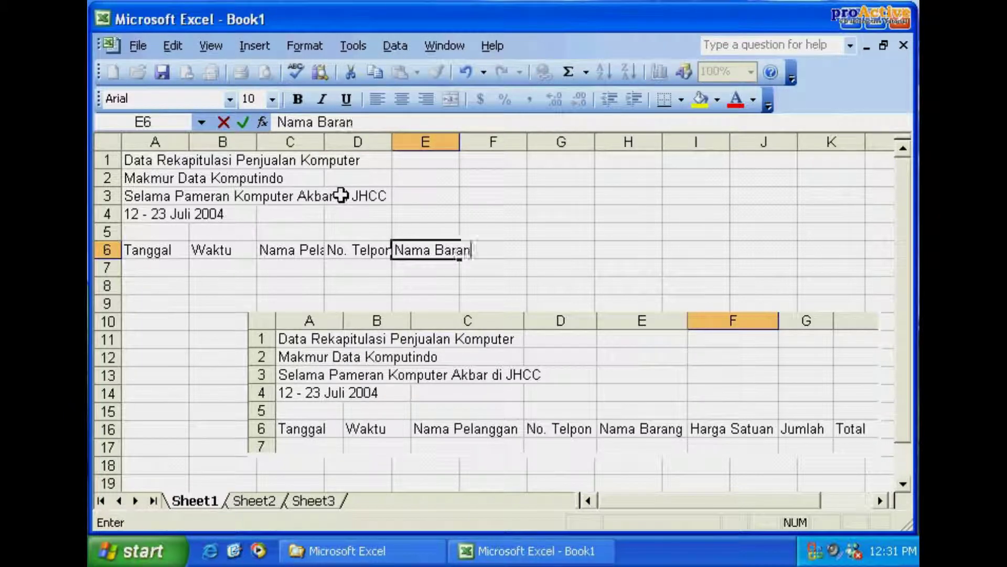
{"action": "key", "text": "Tab"}
{"action": "type", "text": "Harga S"}
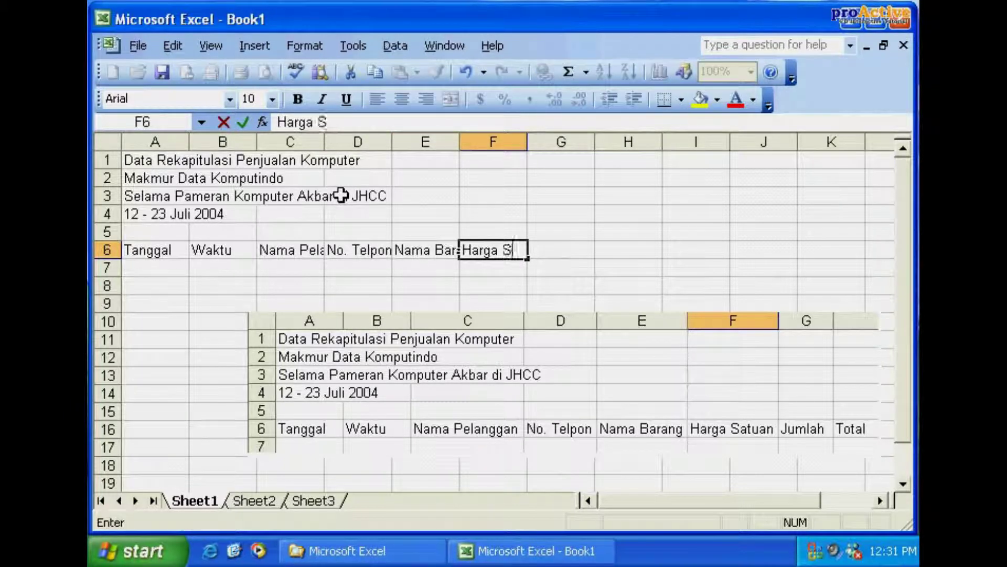
{"action": "type", "text": "atuan"}
{"action": "key", "text": "Tab"}
{"action": "type", "text": "J"}
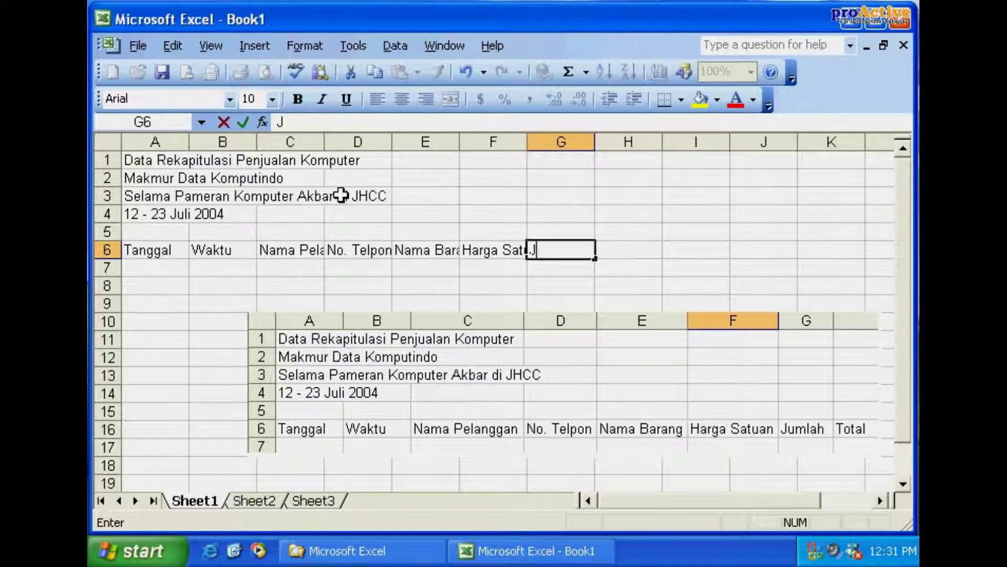
{"action": "type", "text": "umlah"}
{"action": "key", "text": "Tab"}
{"action": "type", "text": "Totoa"}
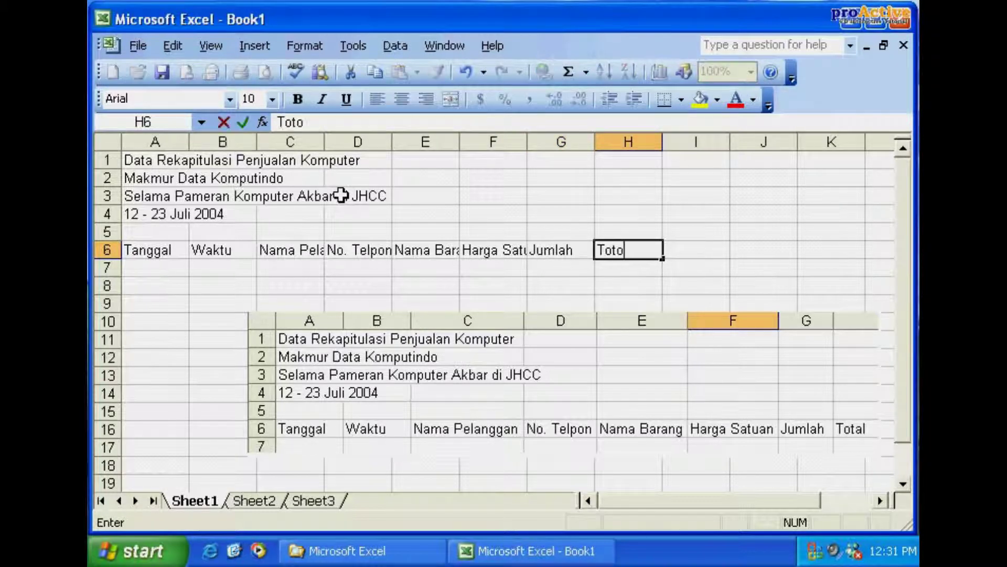
{"action": "key", "text": "BackSpace"}
{"action": "key", "text": "BackSpace"}
{"action": "type", "text": "al"}
{"action": "key", "text": "Return"}
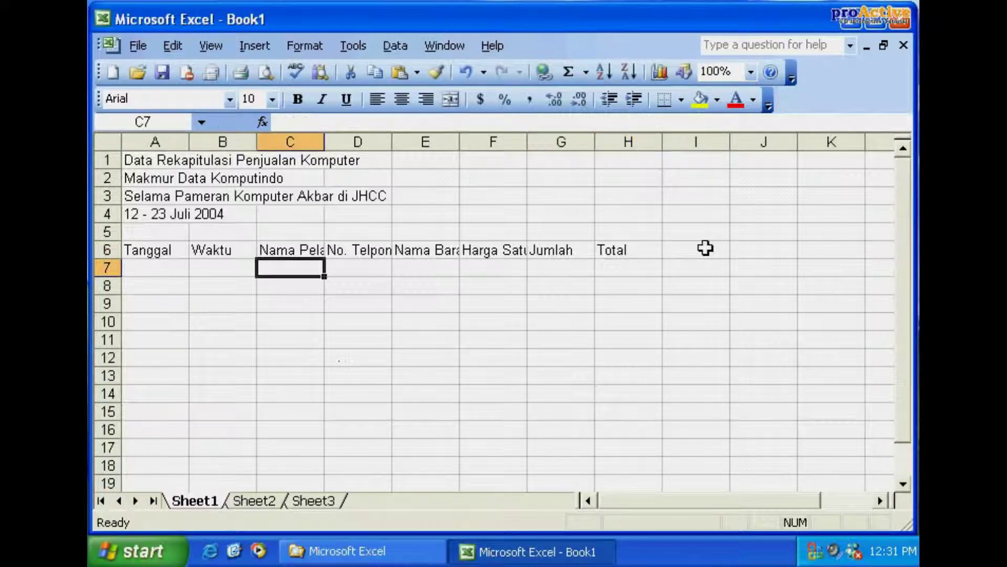